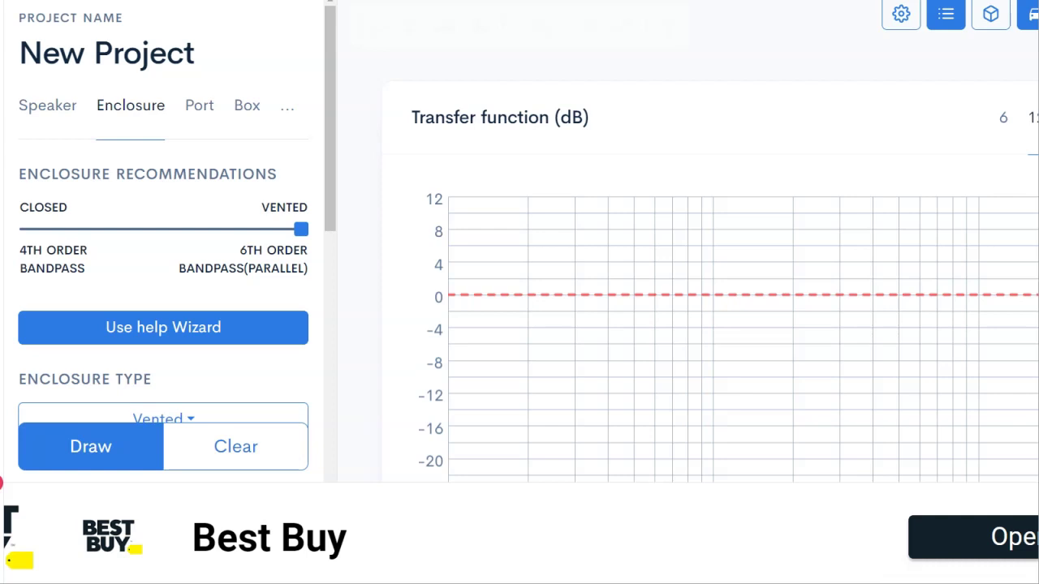
Check the Sundown U15 D2 driver and the vented box's 3 cu.ft, 34 Hz settings
click(28, 104)
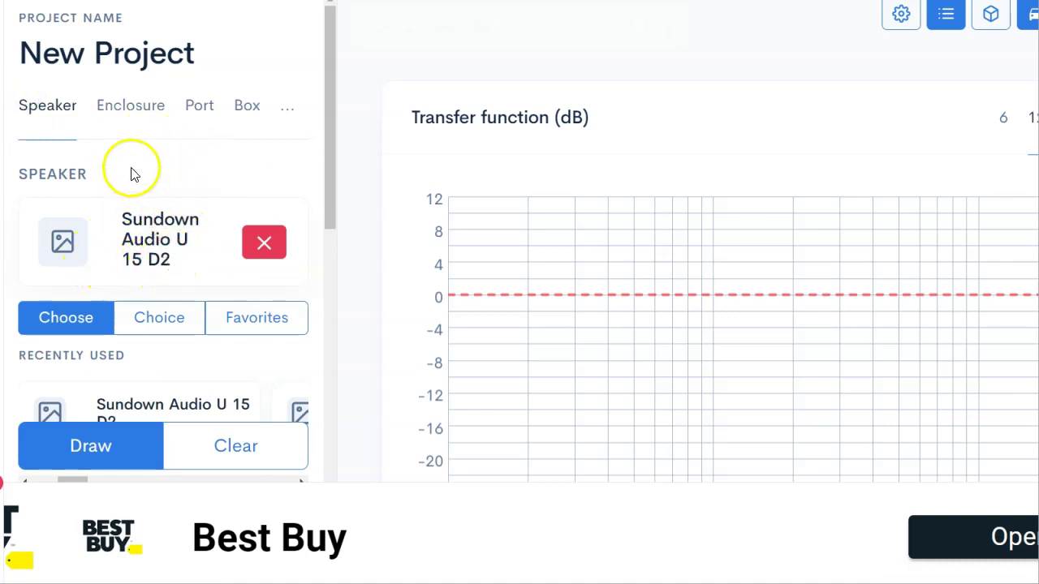
click(138, 118)
scroll(157, 150, down, 5)
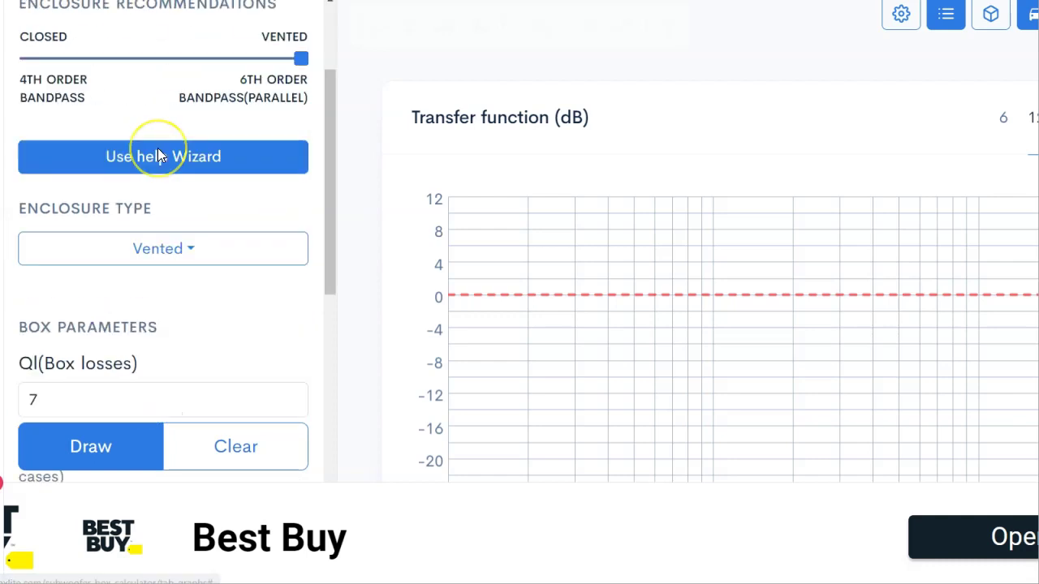
scroll(159, 154, up, 3)
scroll(158, 149, down, 4)
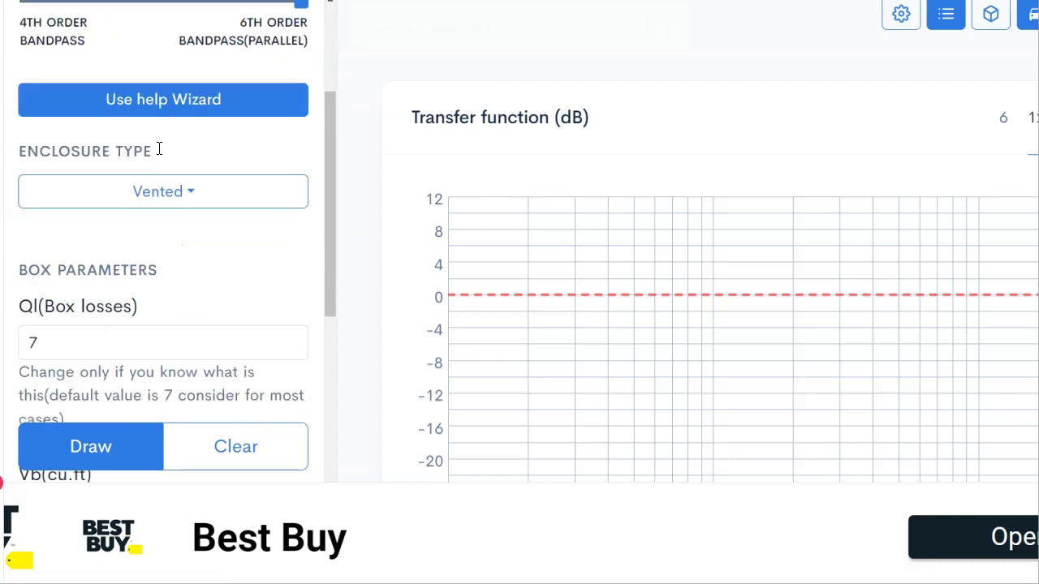
scroll(182, 141, down, 3)
scroll(182, 142, up, 4)
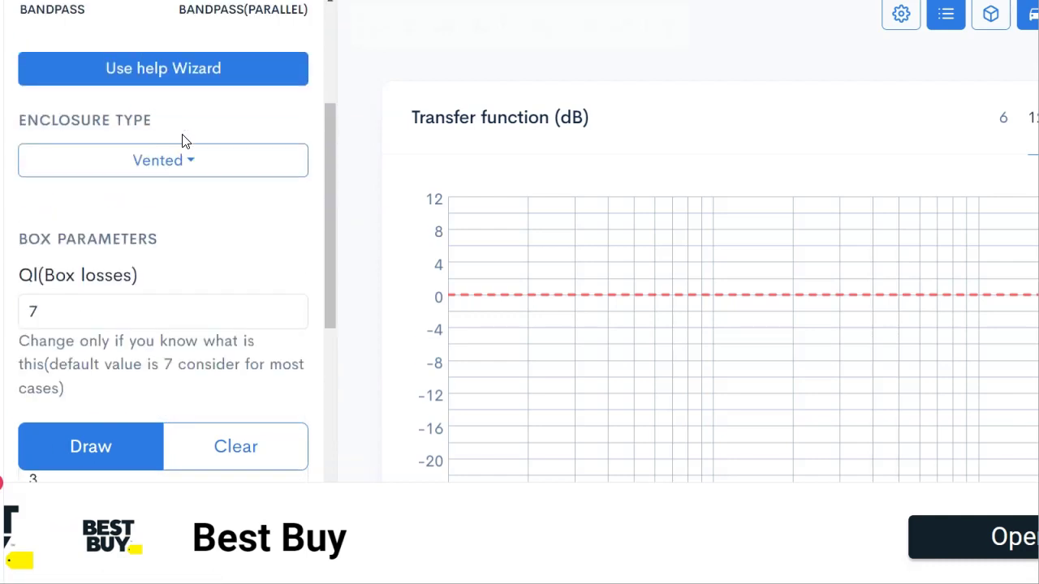
scroll(181, 141, down, 4)
click(84, 179)
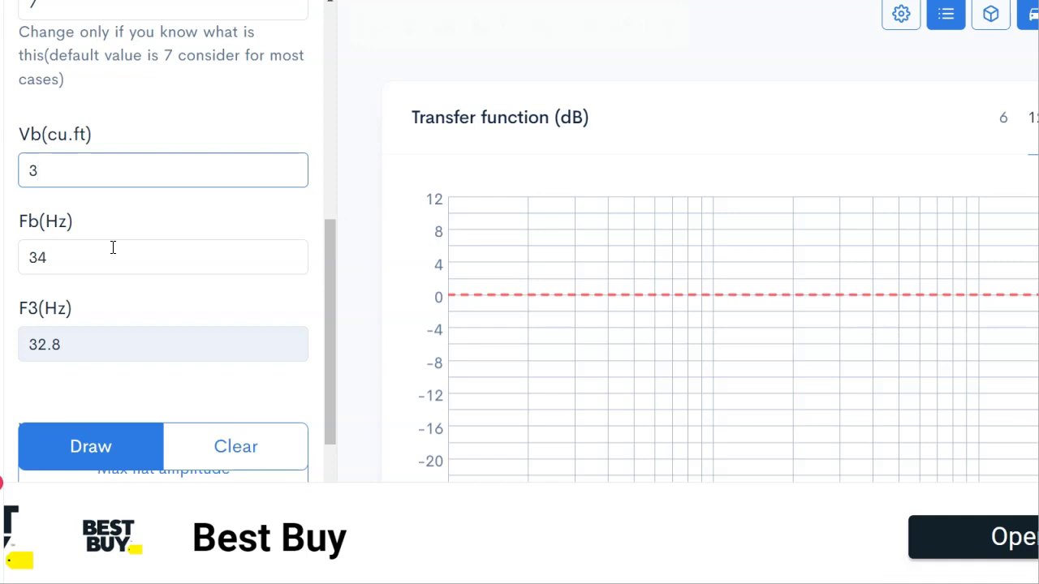
Draw the vented response and view its red SPL curve peaking near 125 dB
scroll(113, 248, down, 1)
scroll(112, 248, down, 1)
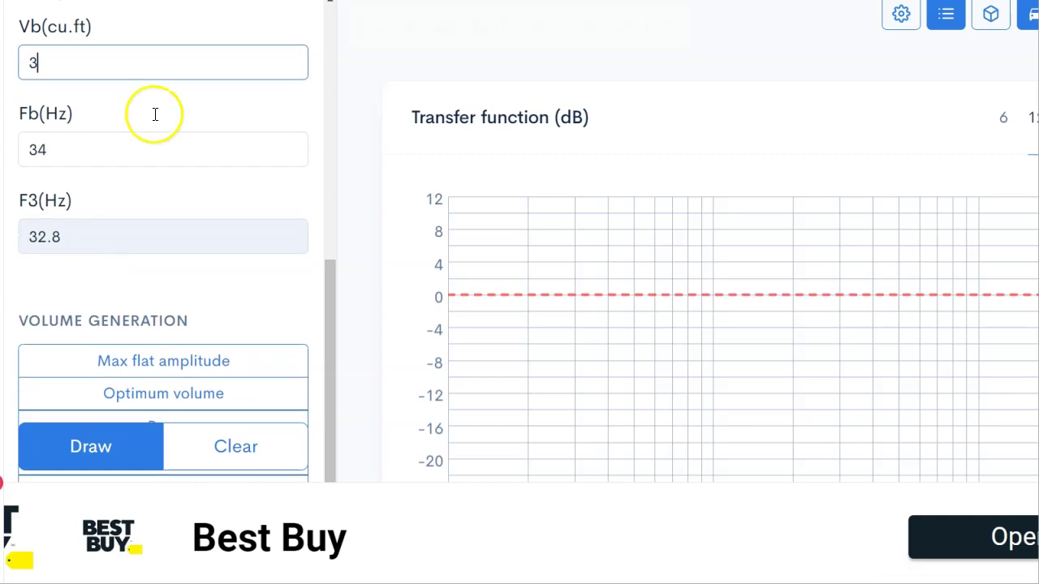
scroll(167, 106, up, 1)
scroll(167, 106, up, 1)
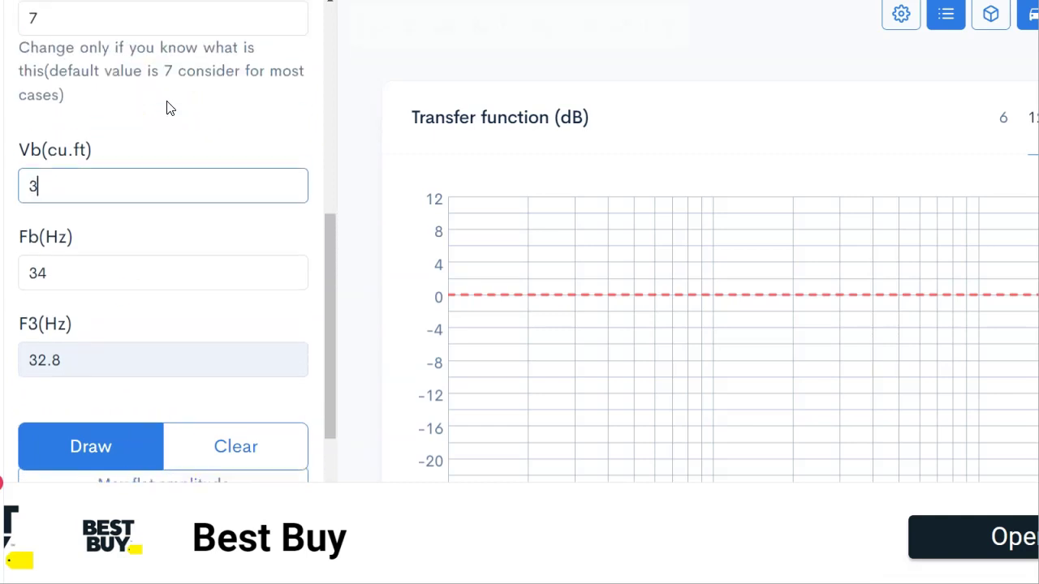
scroll(168, 106, down, 2)
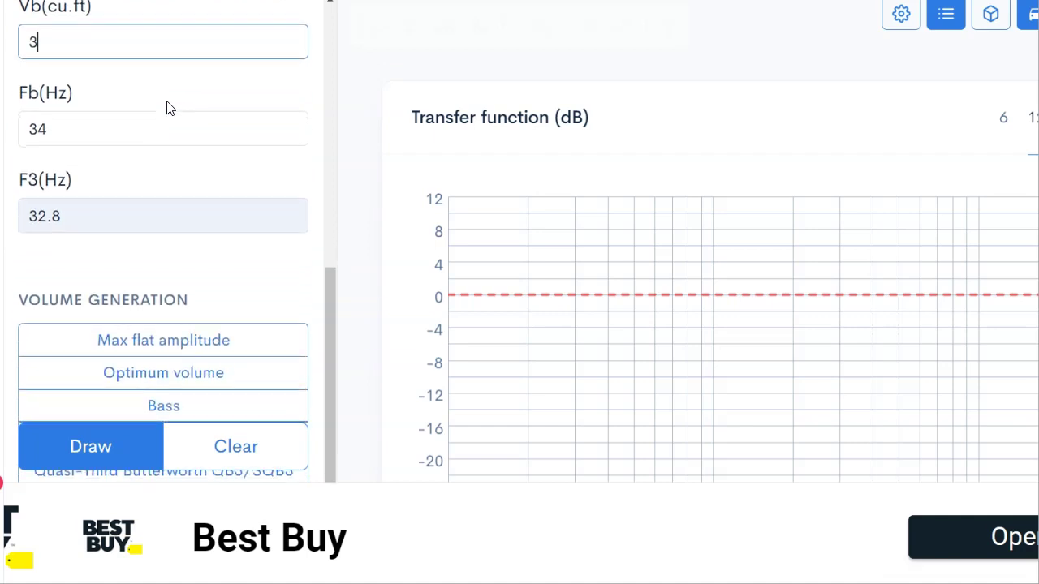
scroll(167, 106, up, 2)
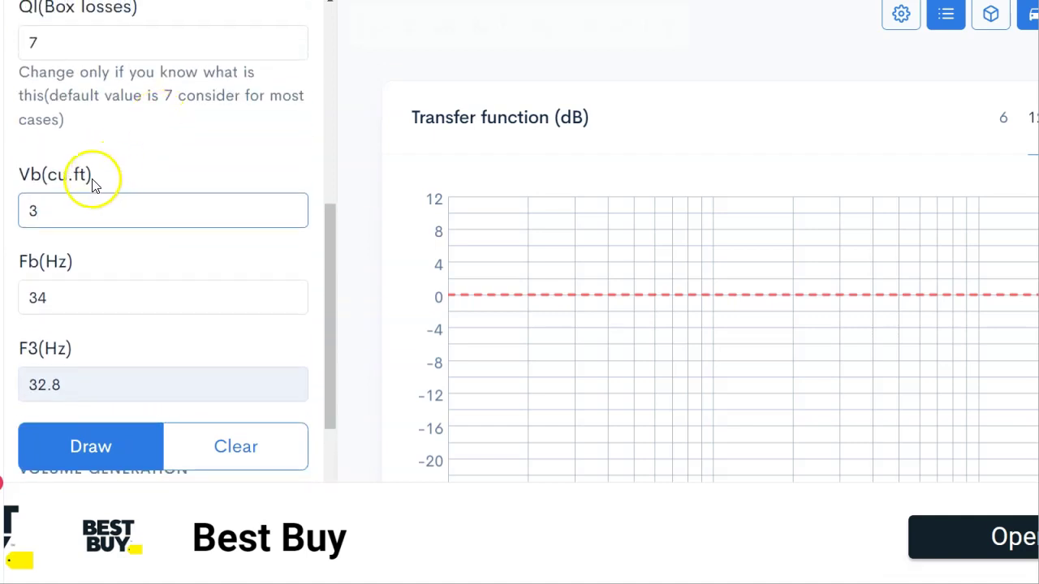
scroll(121, 267, down, 1)
scroll(117, 266, down, 2)
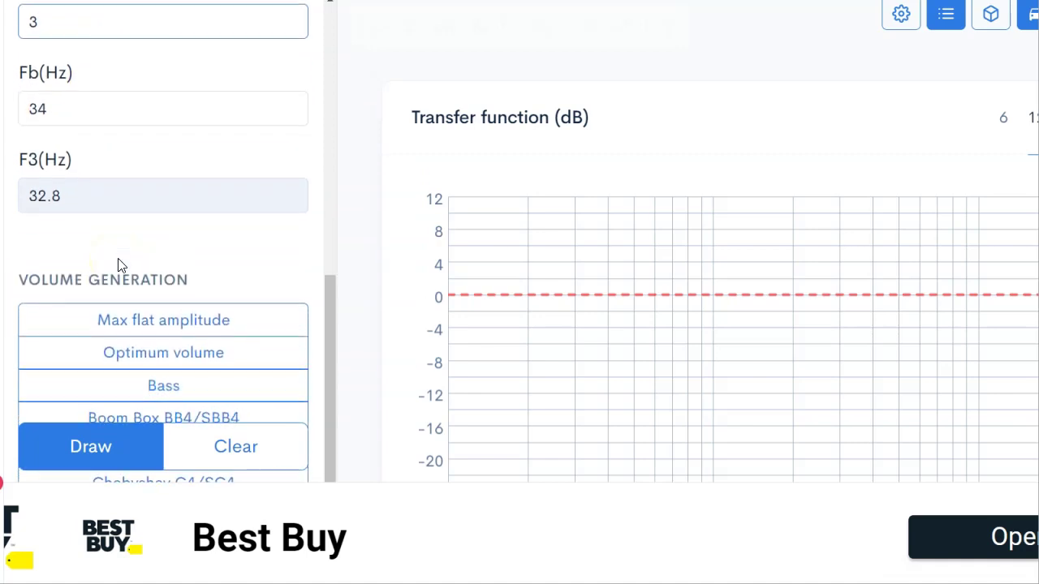
scroll(118, 265, up, 2)
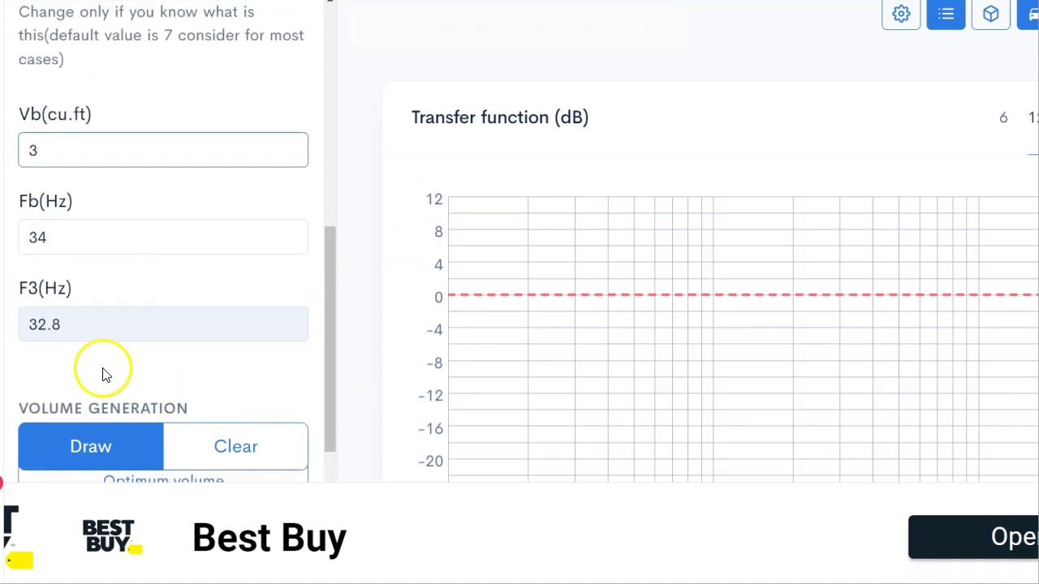
click(84, 447)
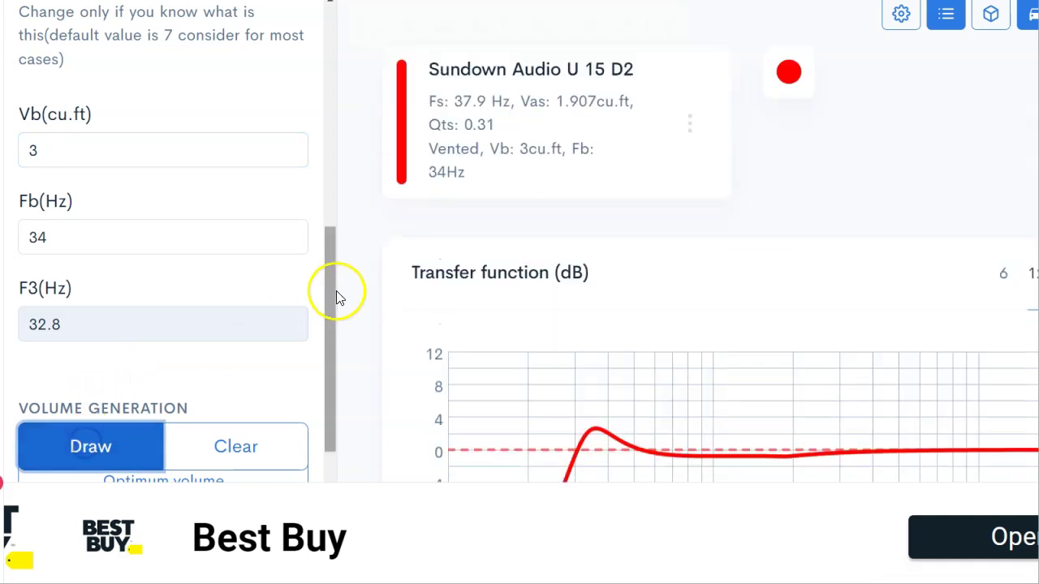
scroll(355, 248, down, 5)
scroll(355, 249, down, 6)
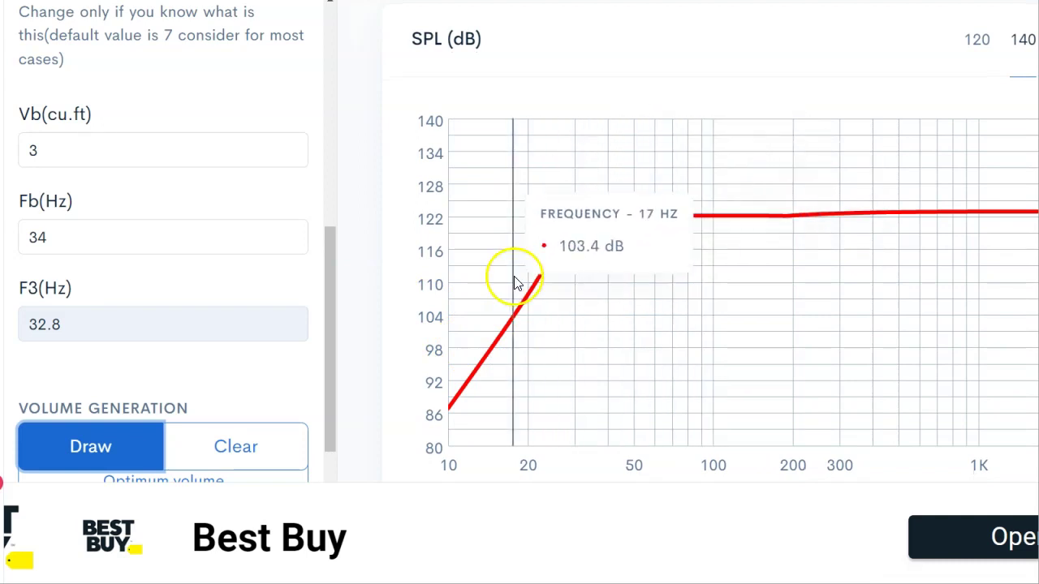
scroll(310, 212, up, 7)
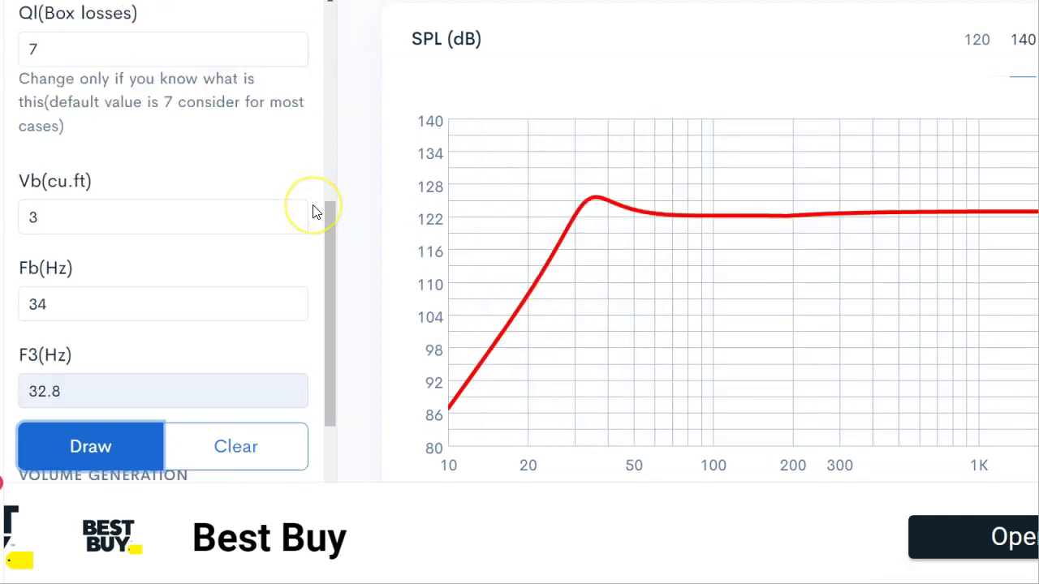
scroll(315, 212, down, 2)
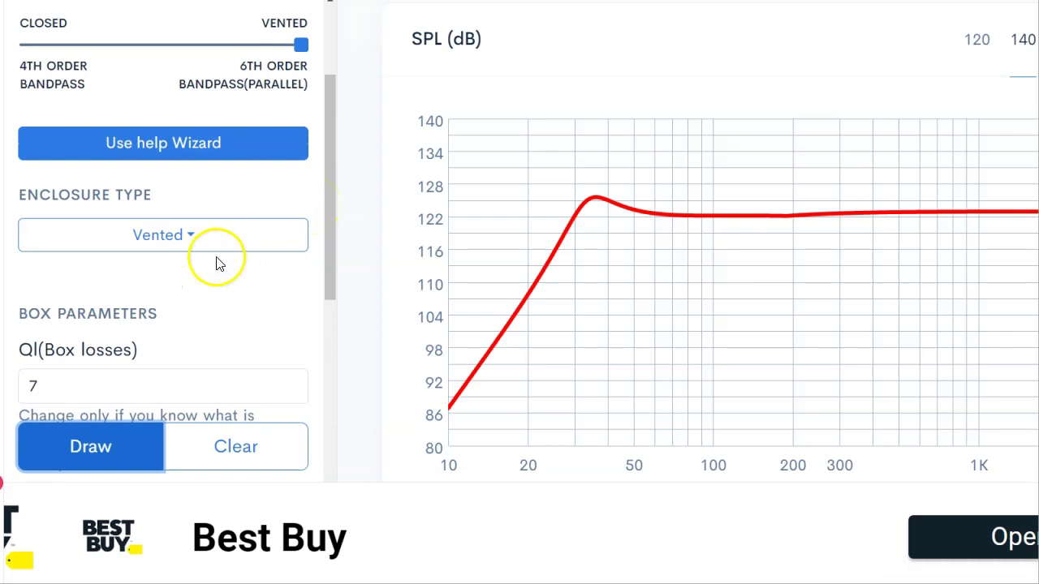
Change the enclosure type to 6th Order Bandpass (Parallel) with the Default option
click(192, 237)
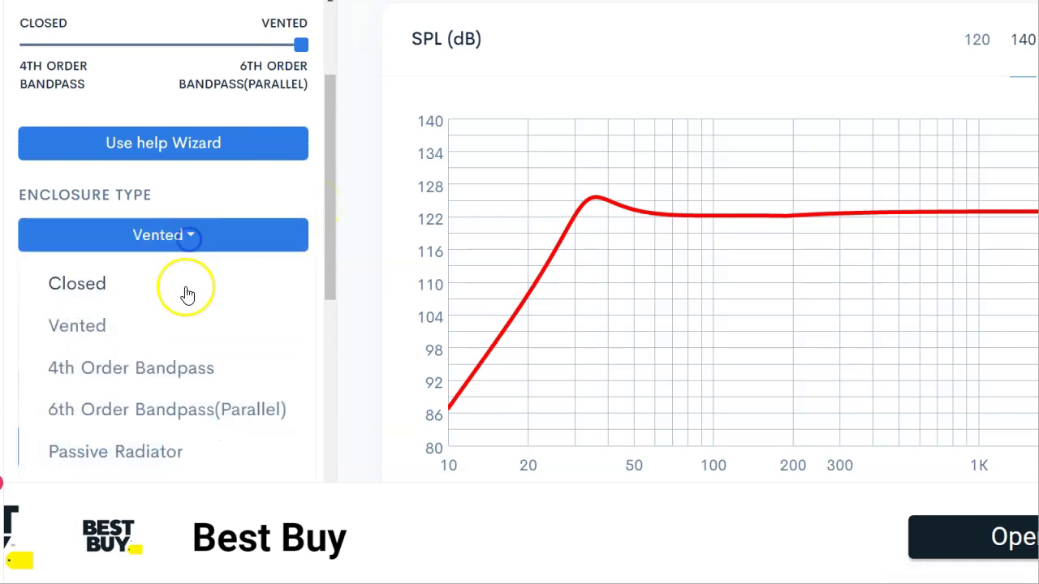
click(177, 410)
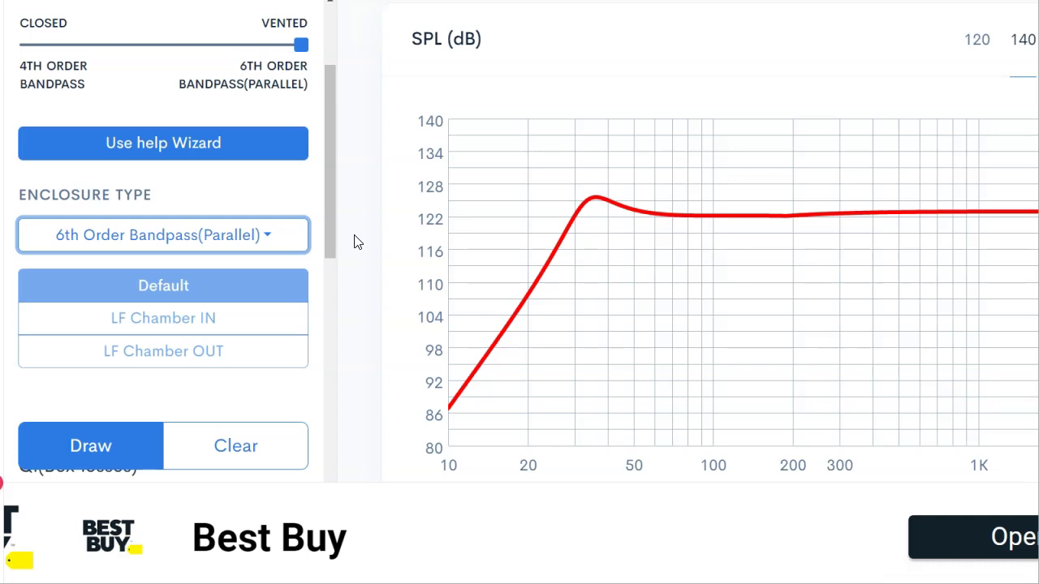
click(335, 226)
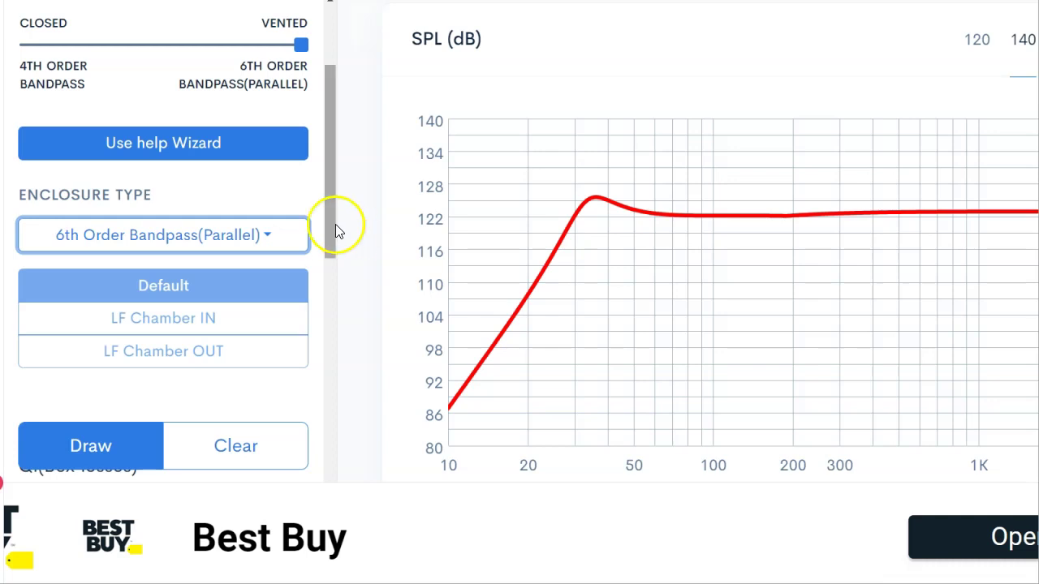
Change the Vb front value in Box Parameters from 3 to 4 cu.ft
scroll(332, 192, down, 3)
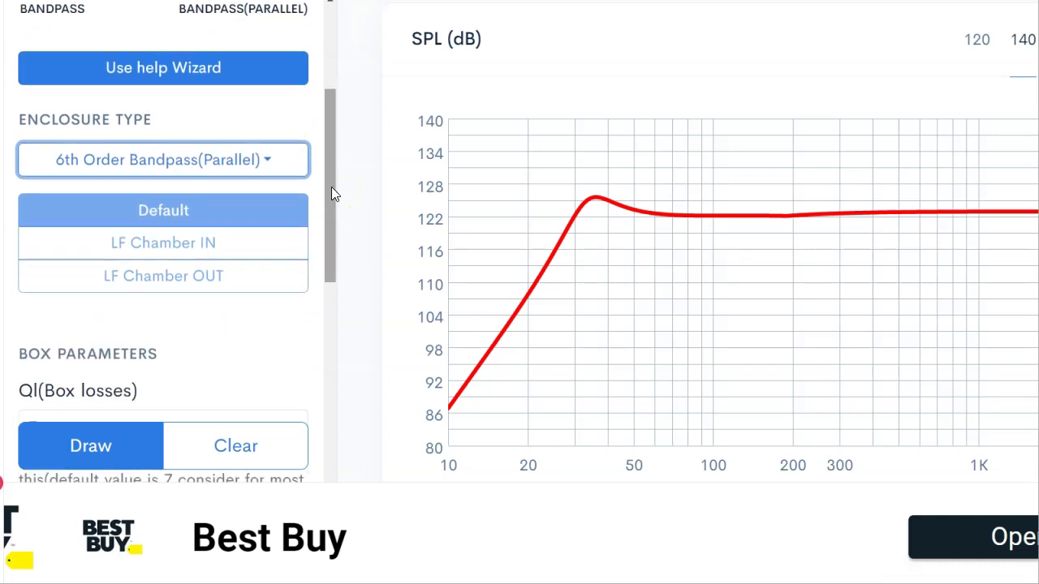
scroll(332, 193, down, 1)
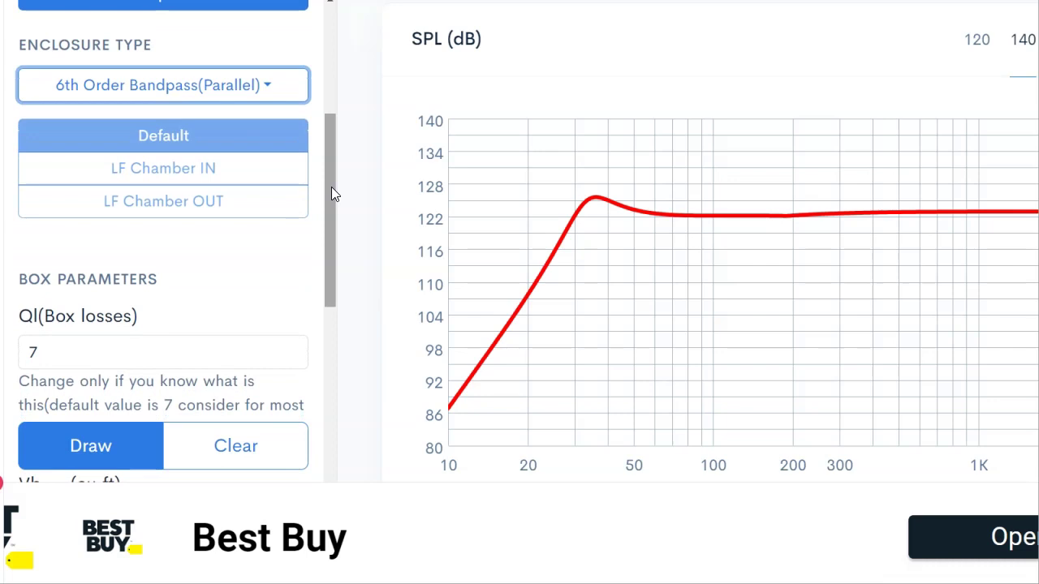
scroll(331, 192, down, 3)
scroll(331, 192, up, 1)
scroll(331, 192, down, 4)
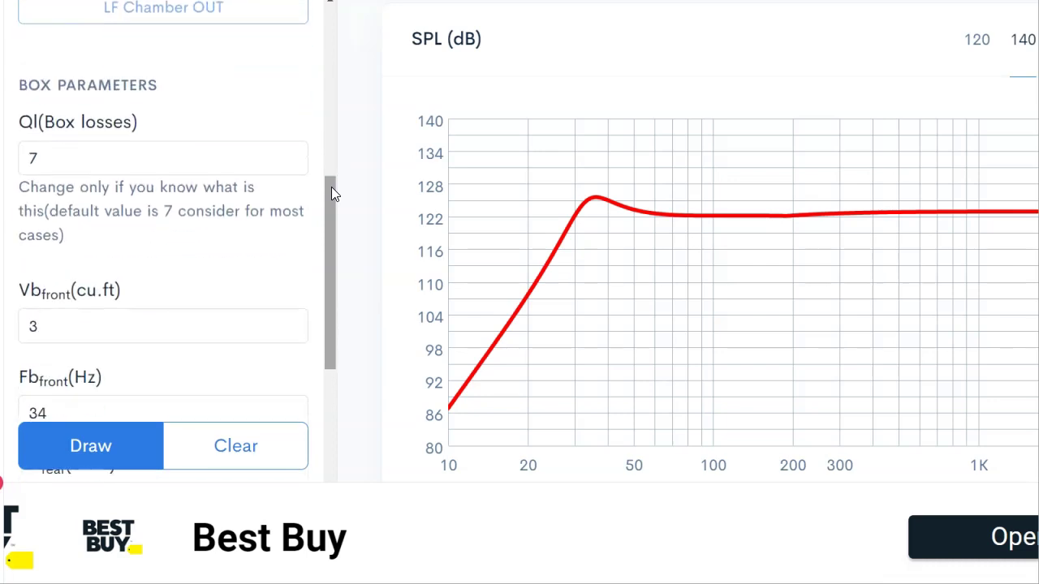
scroll(332, 192, down, 4)
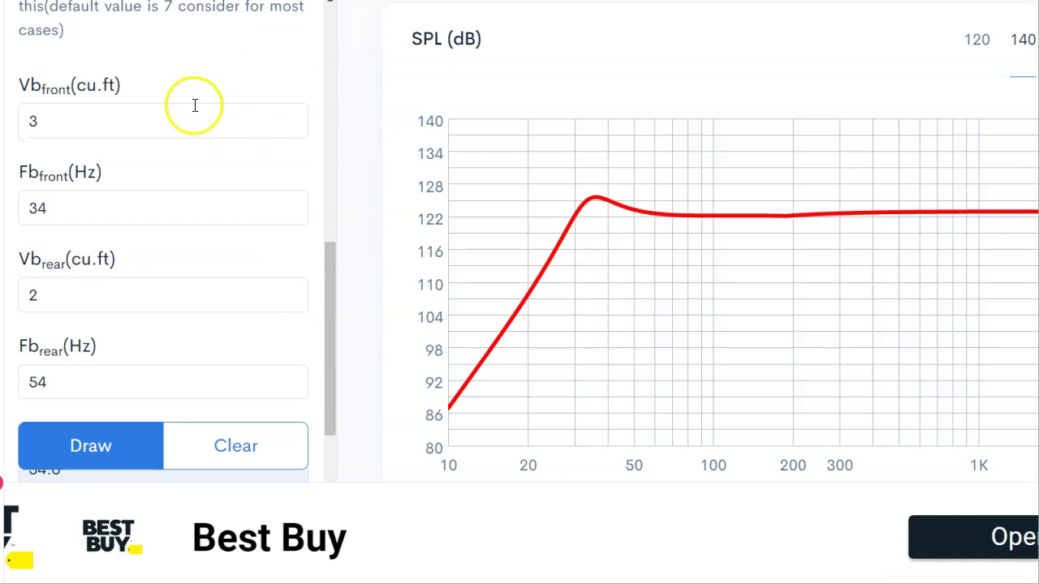
click(156, 123)
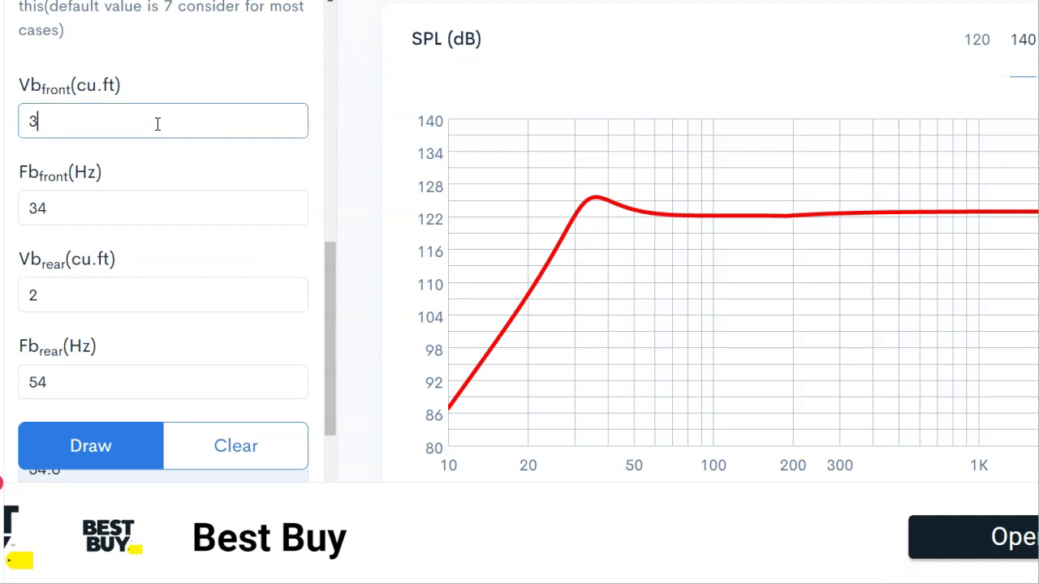
key(BackSpace)
text(4)
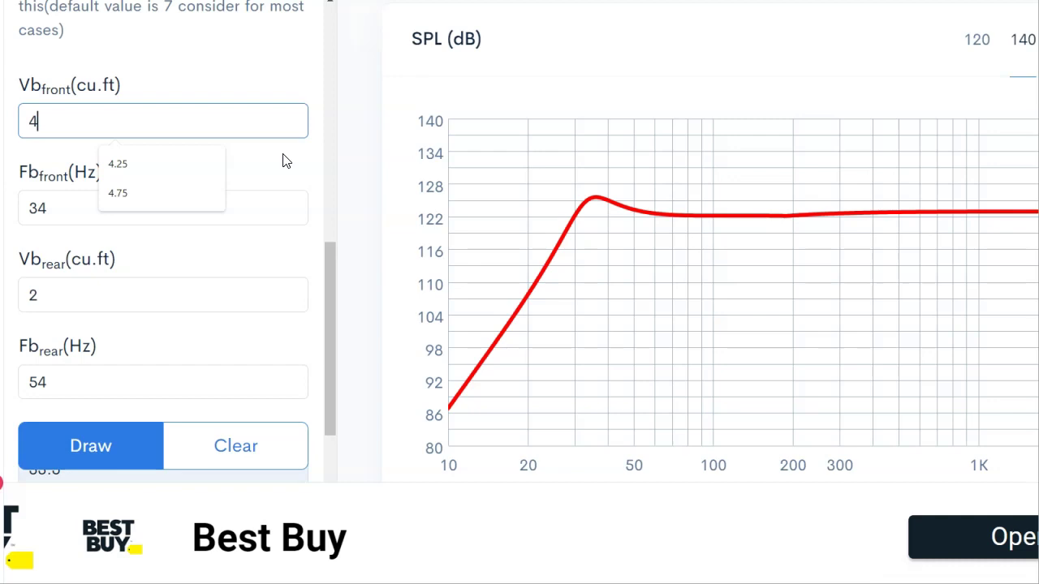
Set the front chamber volume to 4.25 cu.ft and the rear chamber to 2.25 cu.ft
scroll(284, 160, down, 1)
scroll(284, 160, up, 3)
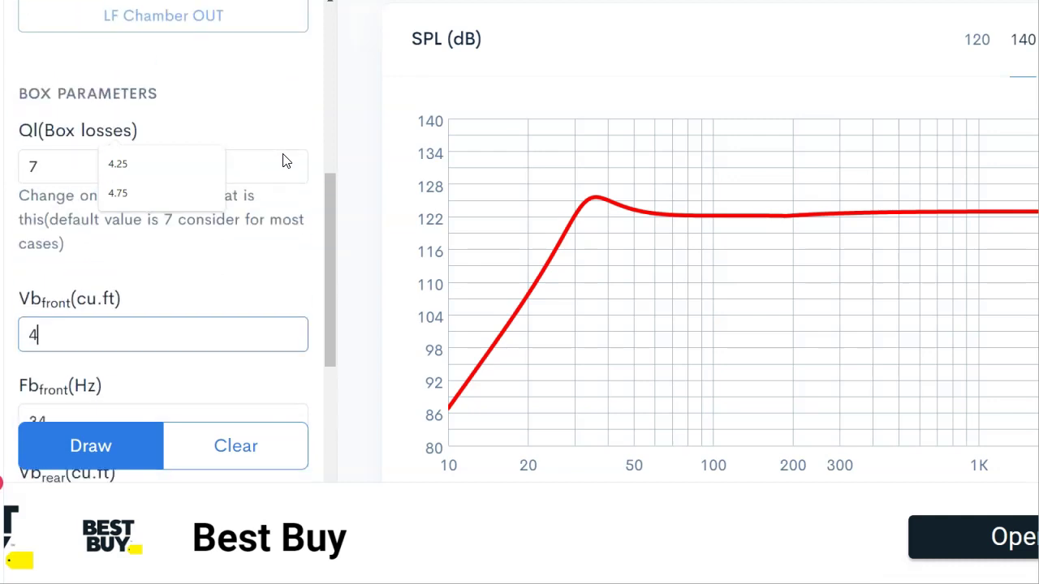
scroll(284, 160, down, 3)
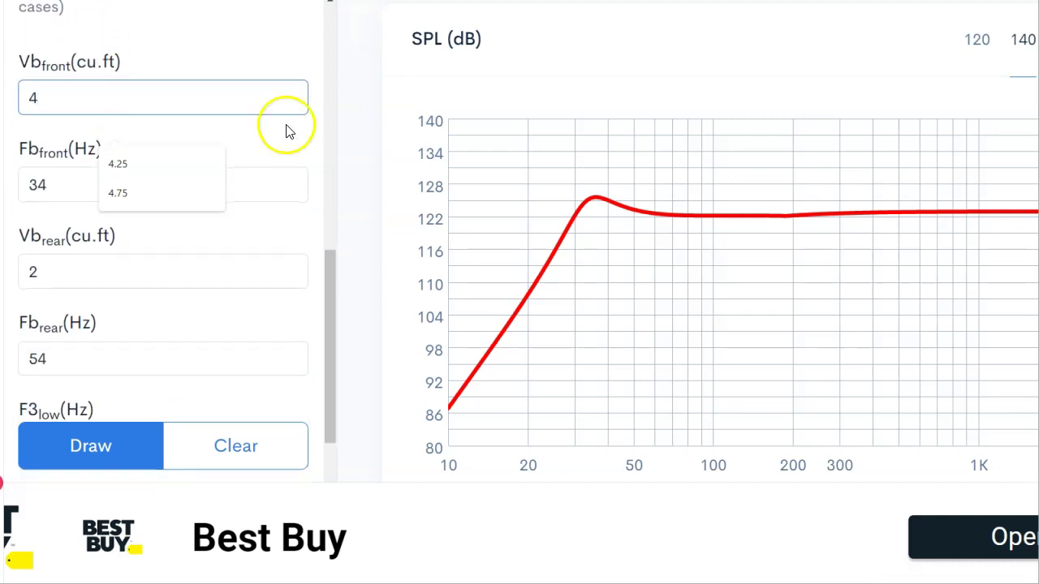
click(101, 100)
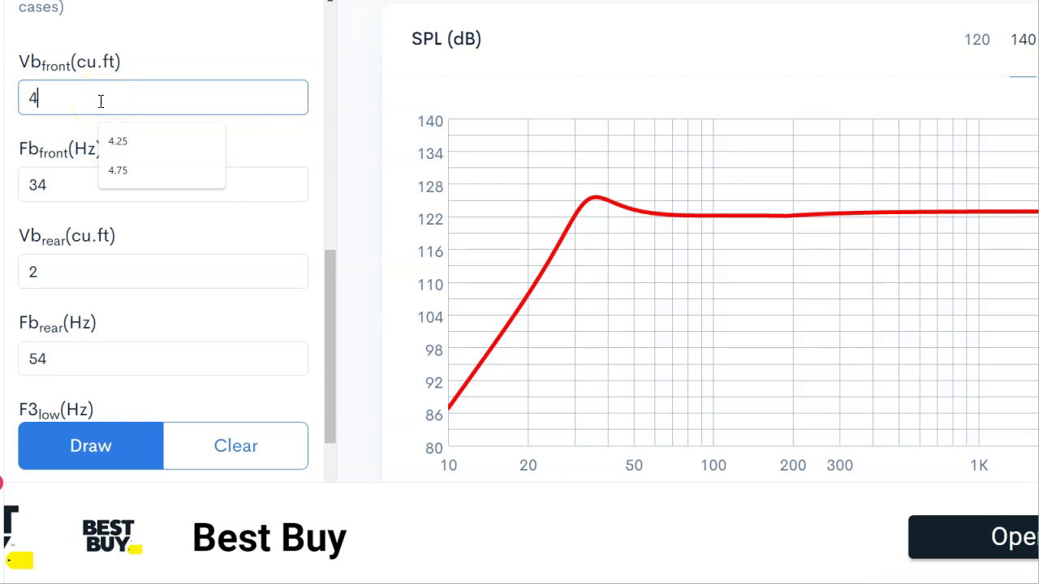
text(.5)
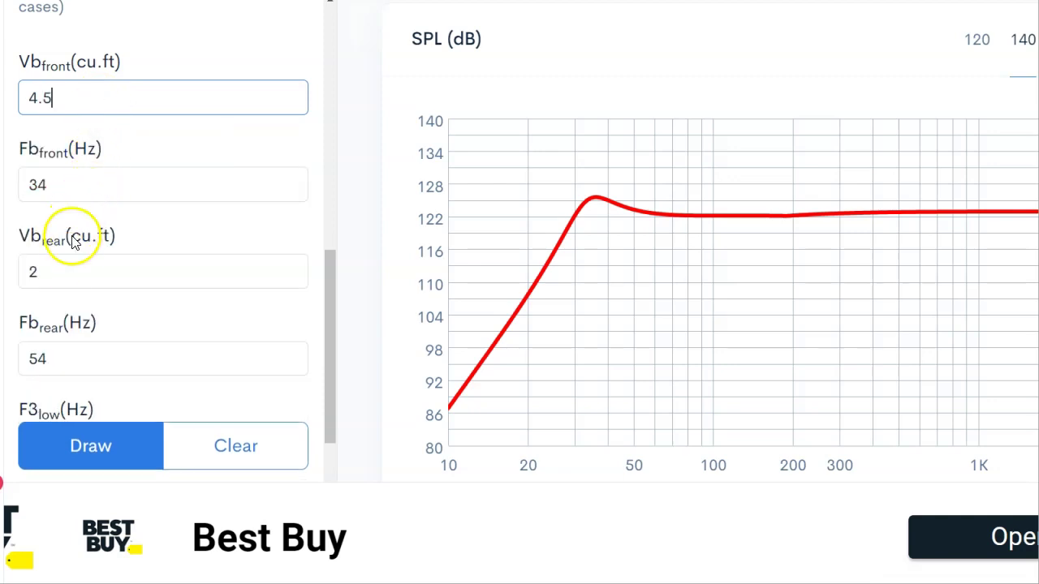
click(71, 268)
click(93, 97)
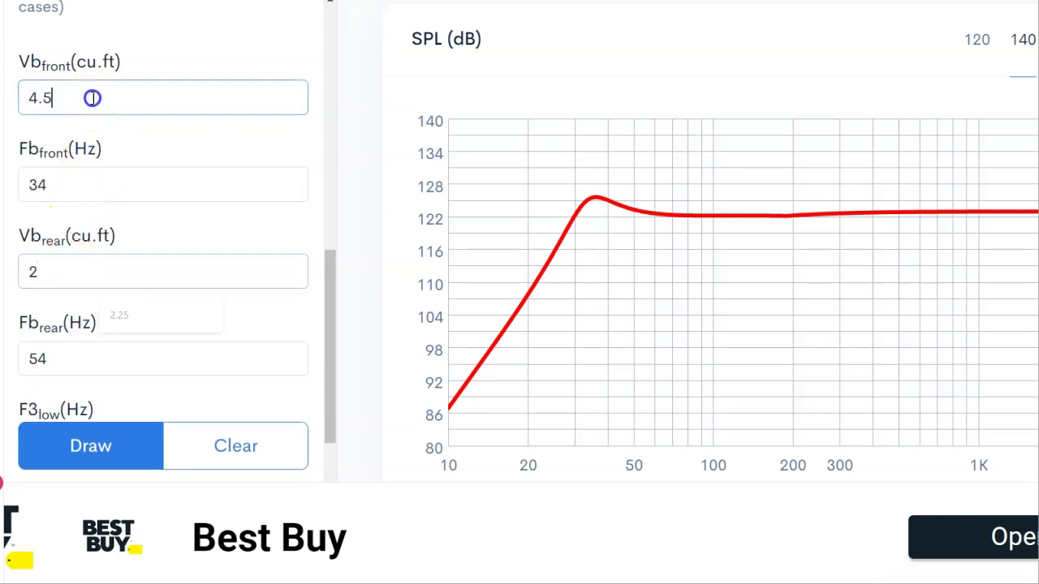
key(BackSpace)
text(2)
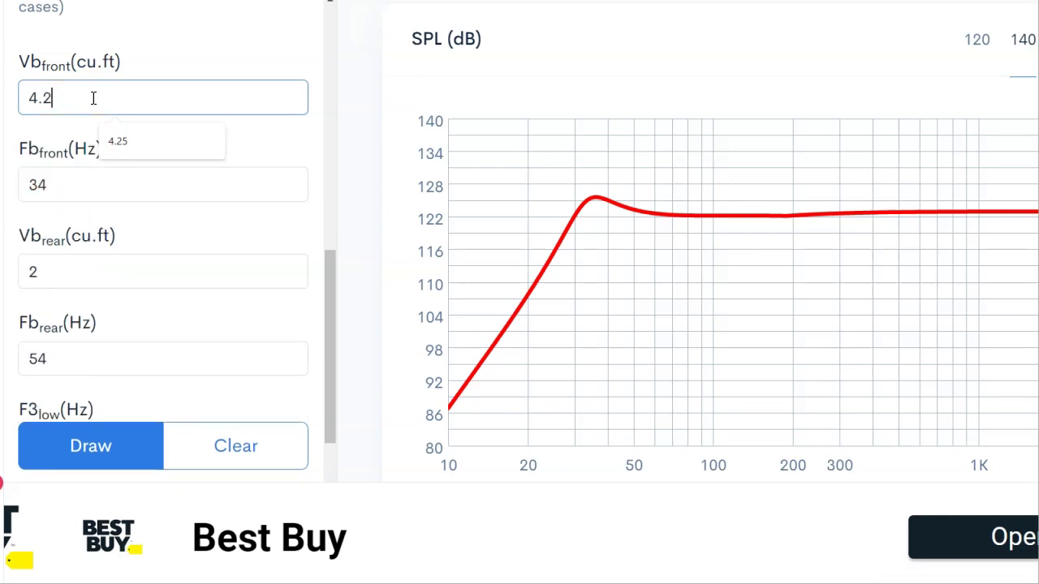
text(5)
click(51, 266)
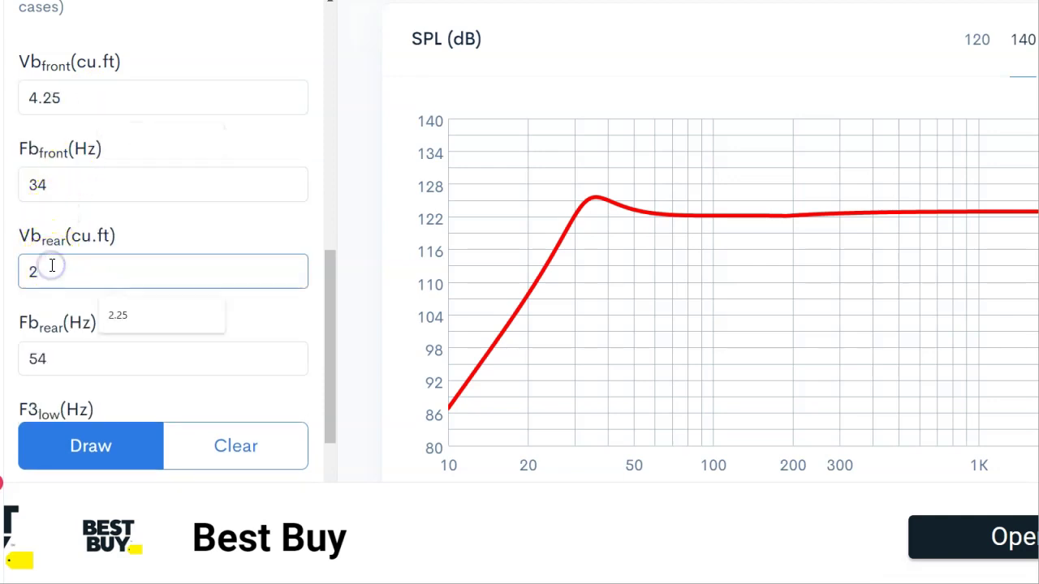
text(.25)
Retune the front chamber from 34 Hz to 27 Hz
click(87, 186)
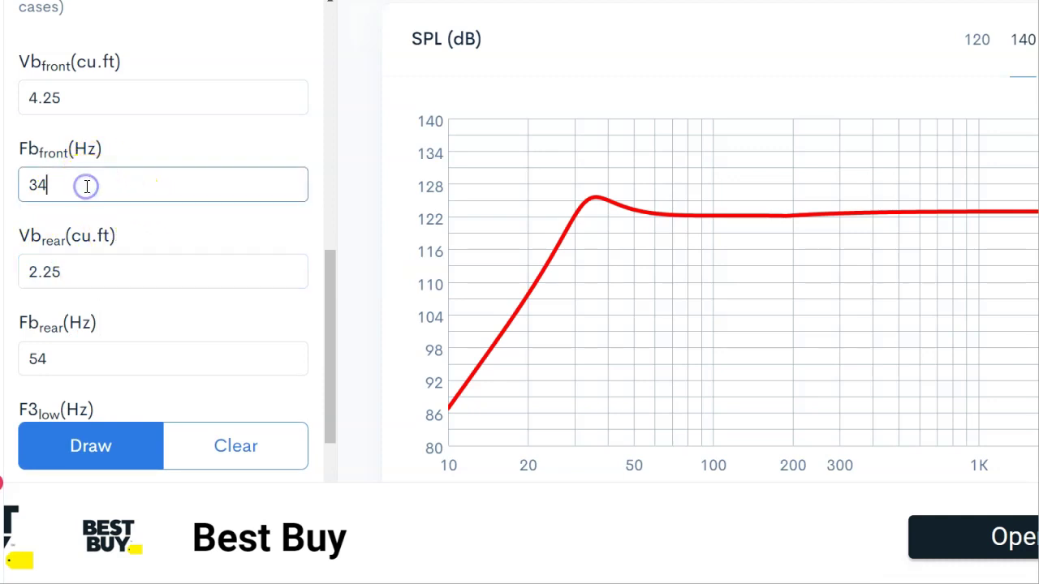
key(BackSpace)
key(BackSpace)
text(27)
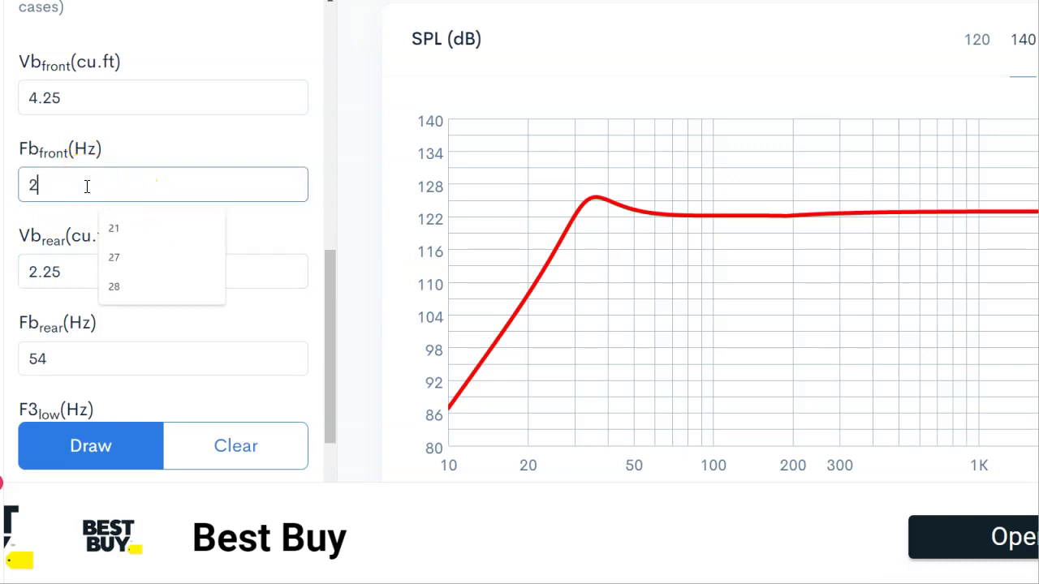
click(168, 214)
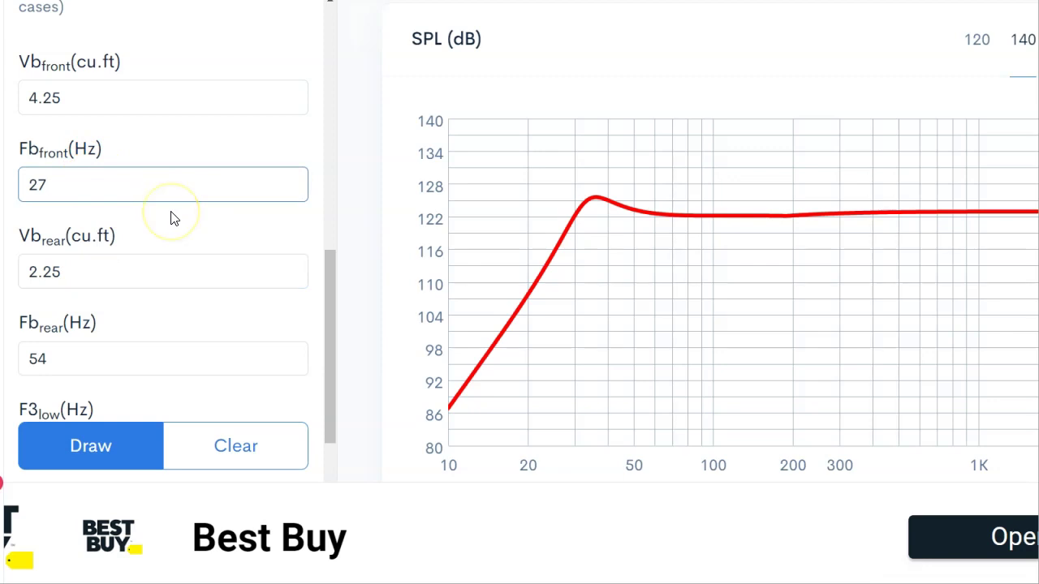
click(77, 186)
click(61, 358)
scroll(248, 227, up, 1)
scroll(248, 228, down, 1)
scroll(247, 227, up, 2)
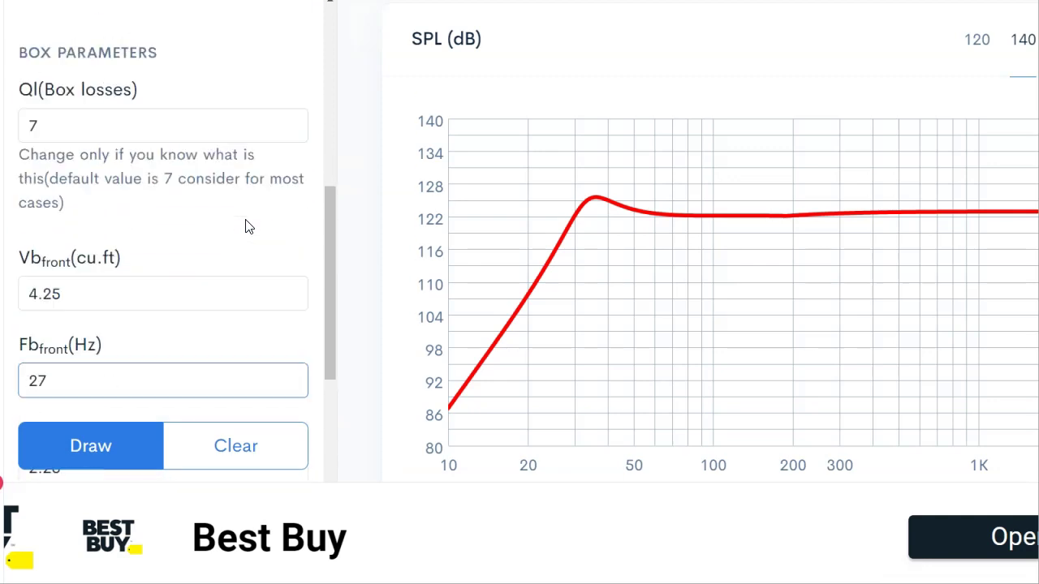
scroll(248, 227, up, 5)
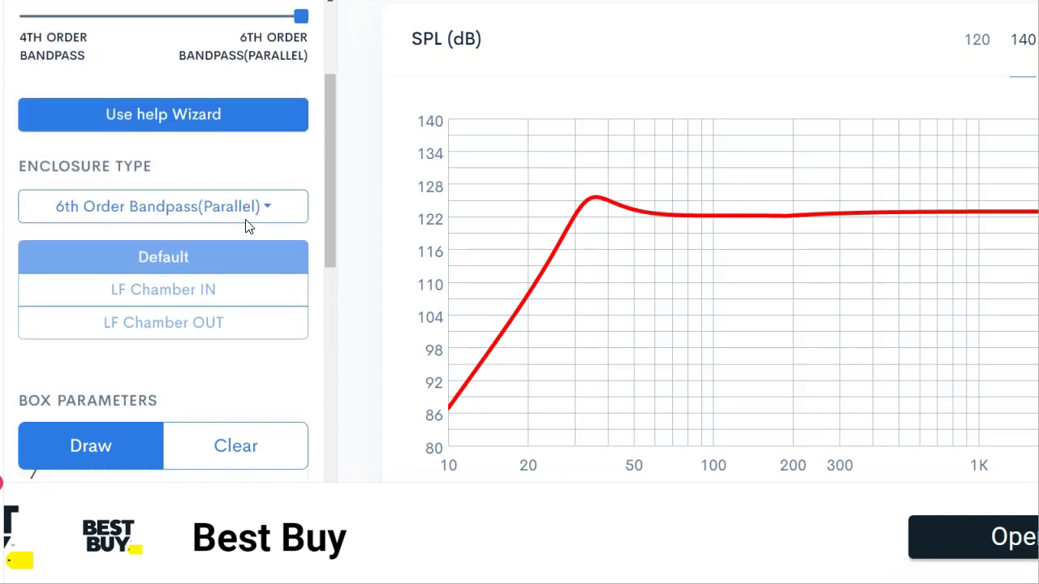
scroll(247, 226, down, 6)
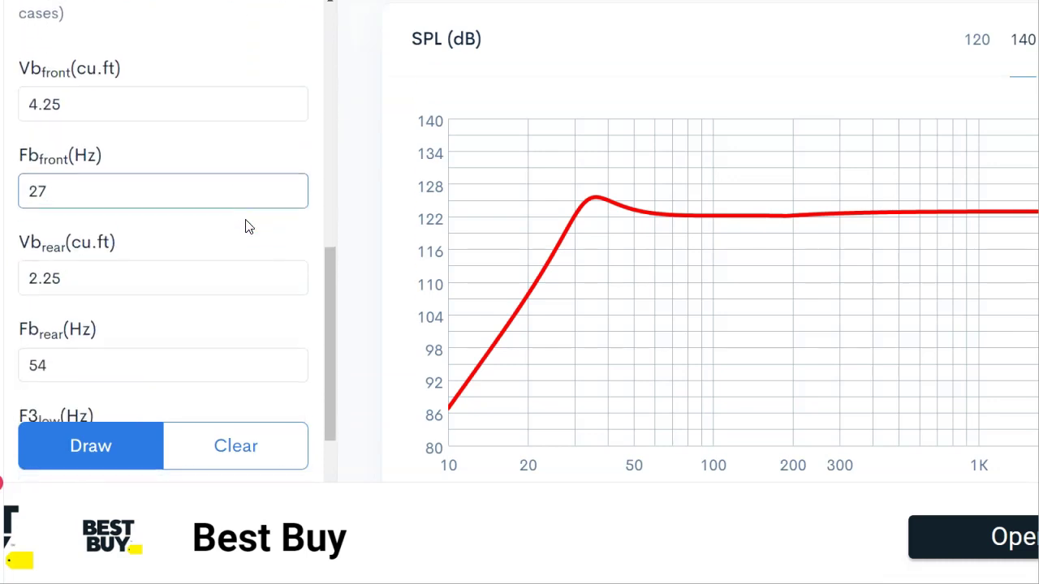
scroll(248, 226, down, 3)
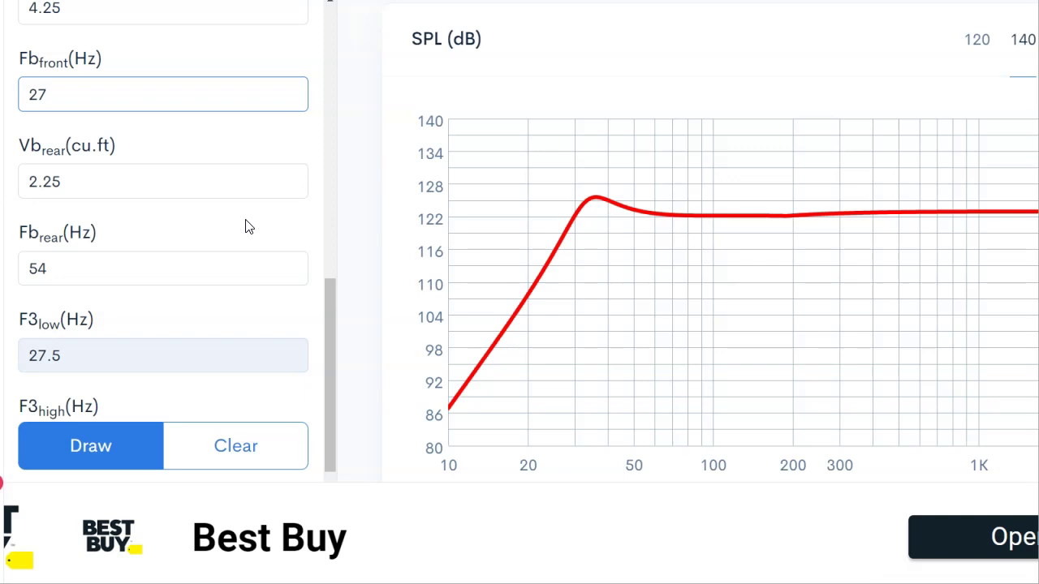
scroll(246, 227, up, 2)
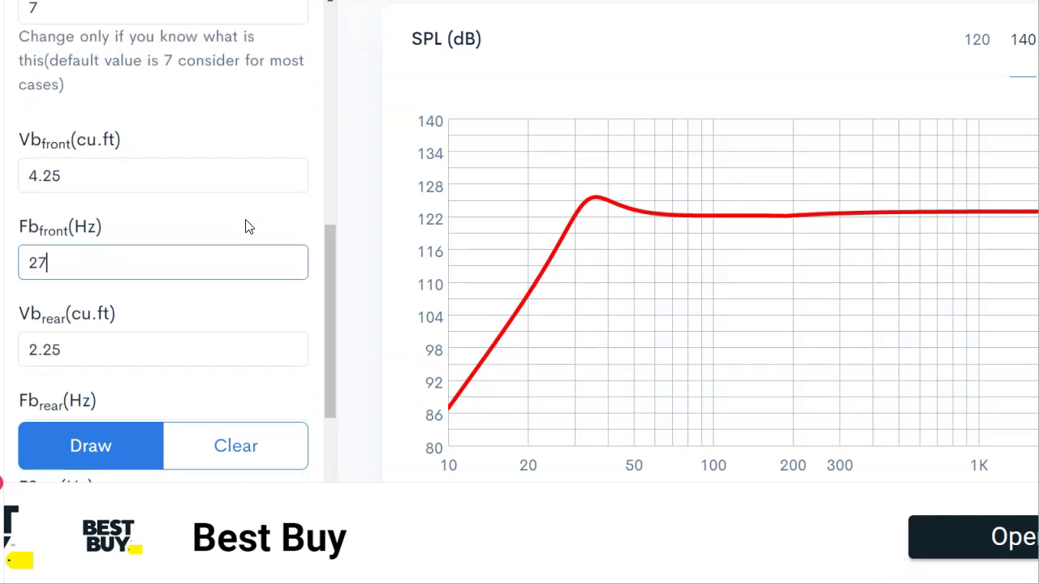
scroll(246, 226, down, 2)
scroll(246, 227, up, 6)
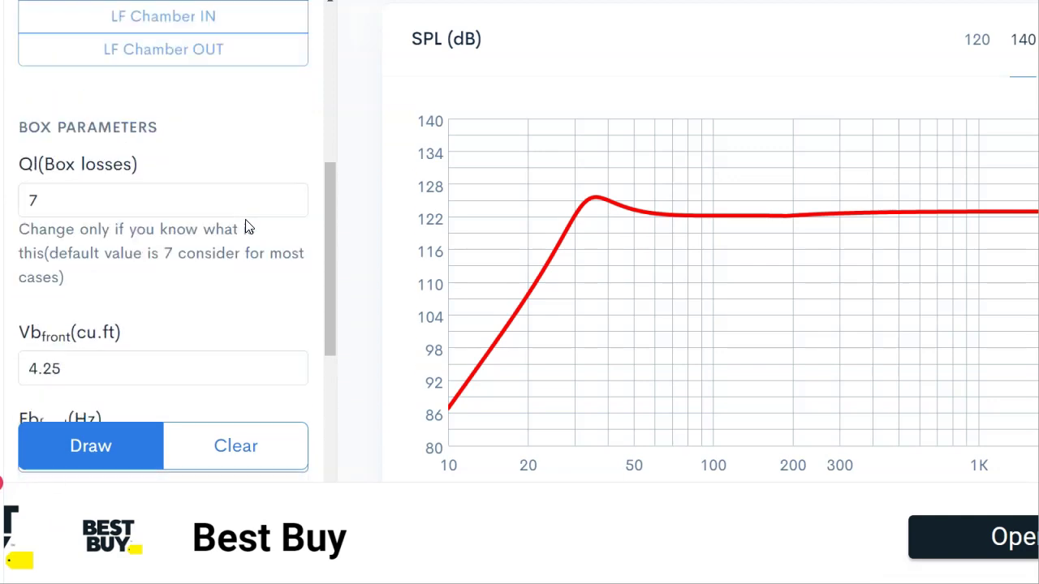
scroll(246, 226, down, 1)
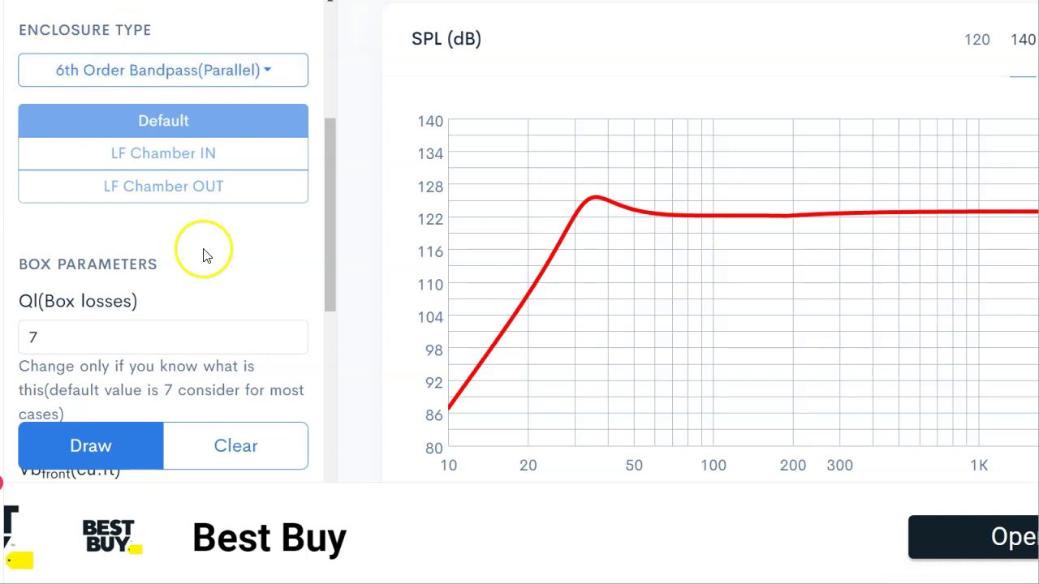
scroll(224, 292, down, 3)
scroll(219, 291, down, 2)
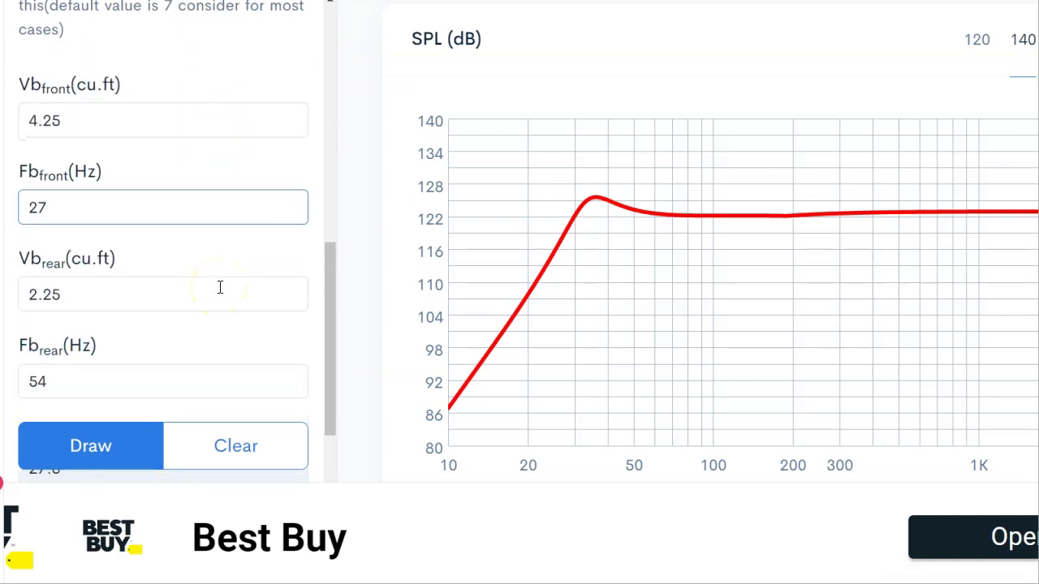
scroll(220, 288, down, 3)
scroll(220, 288, up, 4)
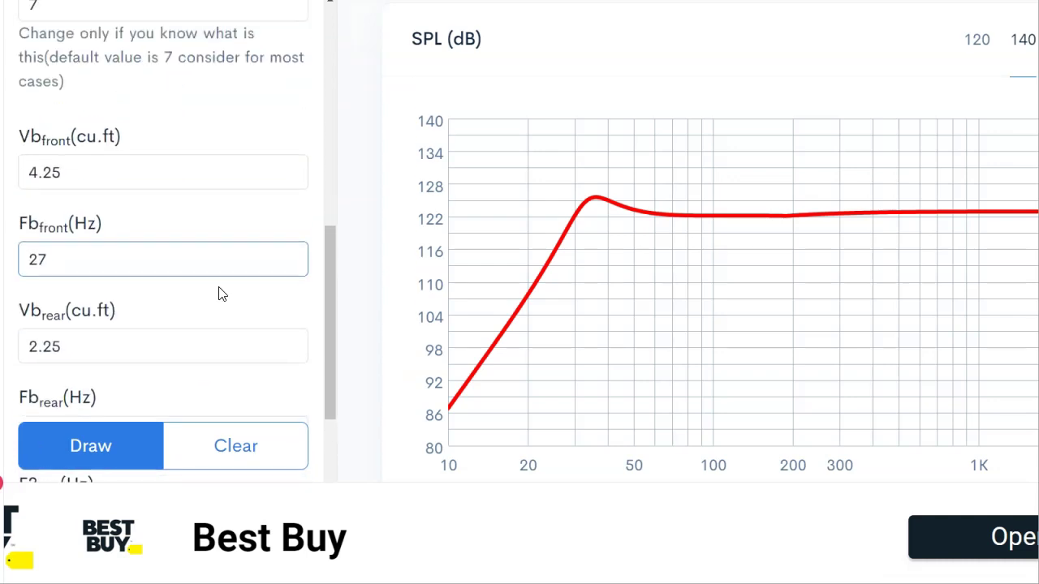
Draw the 6th Order Bandpass (Parallel) curve, peaking near 126 dB between 30 and 50 Hz
click(110, 449)
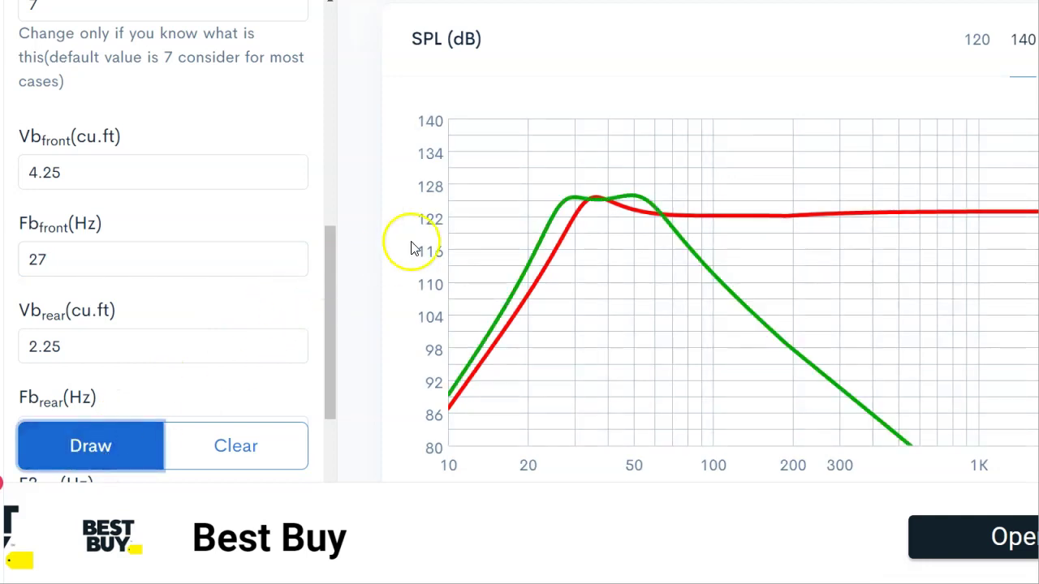
mouse_move(549, 214)
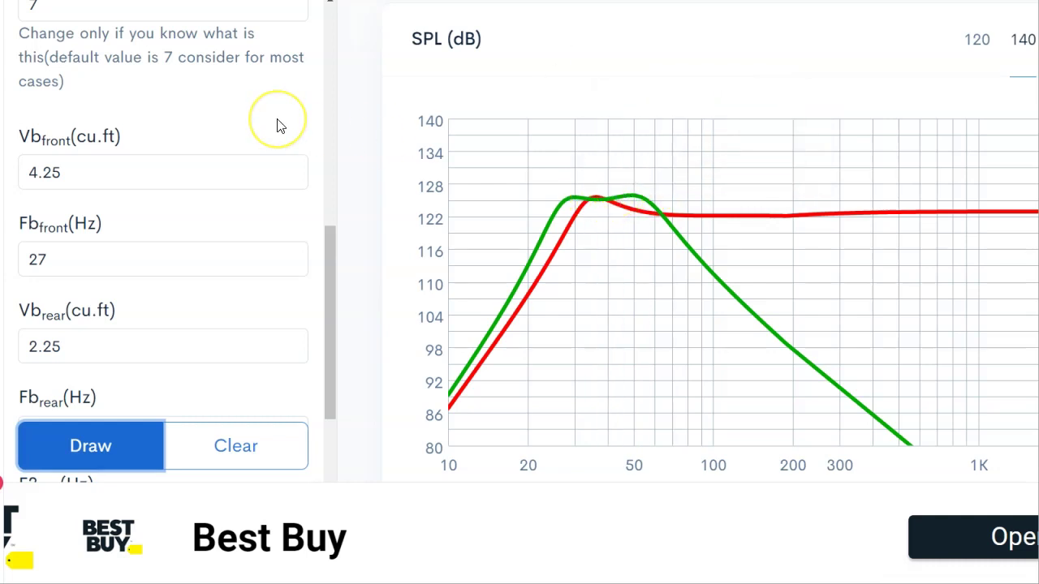
Switch the enclosure type back to Vented
scroll(279, 122, up, 10)
scroll(162, 154, down, 1)
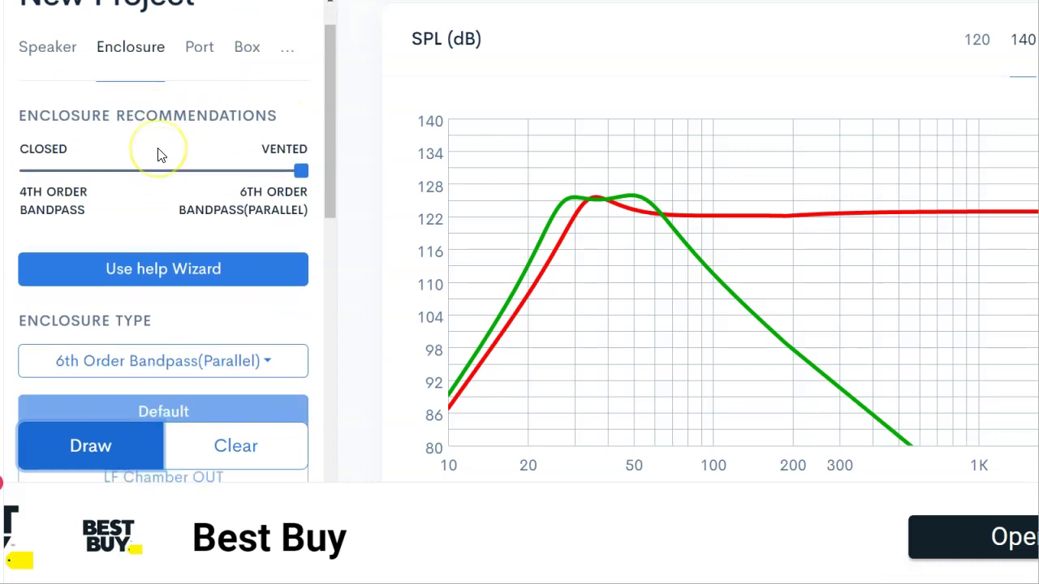
scroll(93, 135, down, 3)
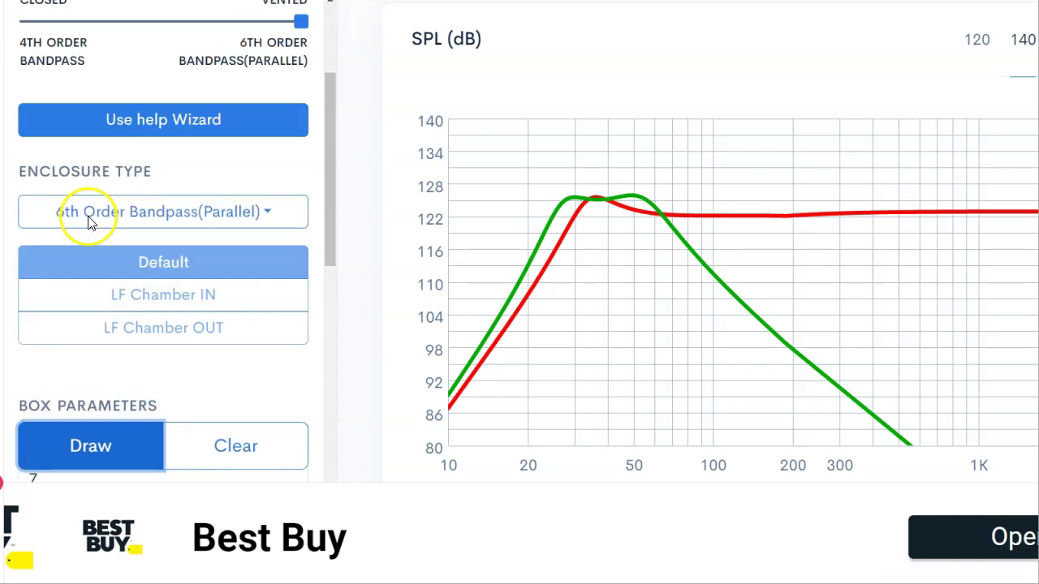
click(204, 185)
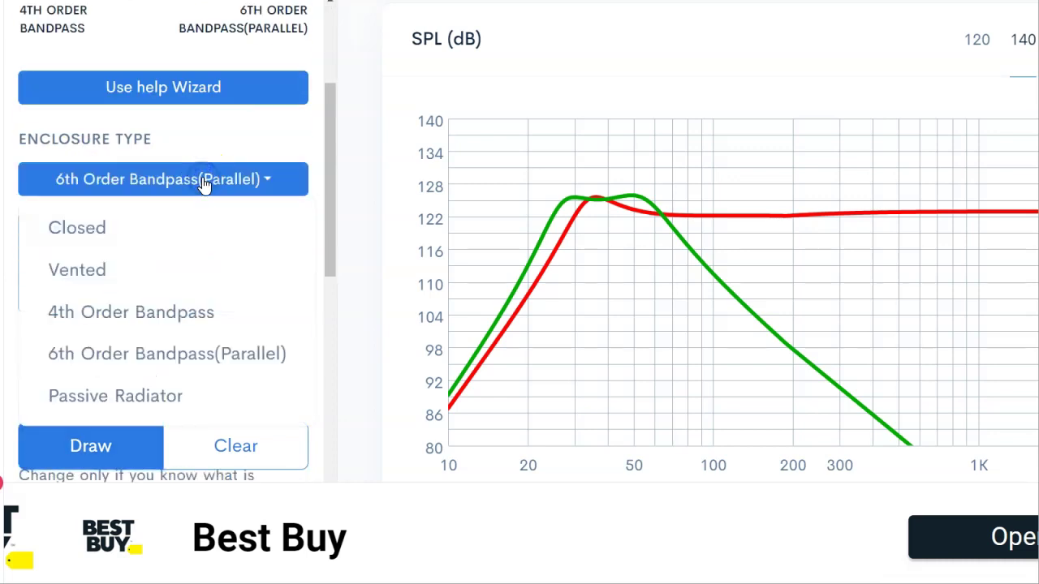
mouse_move(649, 220)
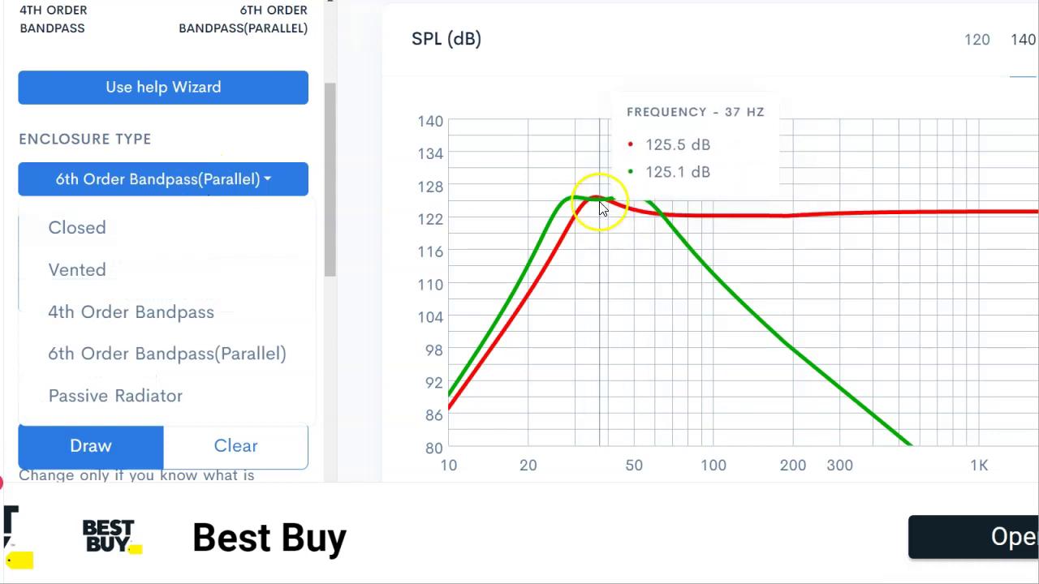
click(98, 271)
Set the box to 3 cu.ft tuned to 38 Hz and draw it as a blue curve
scroll(179, 331, down, 3)
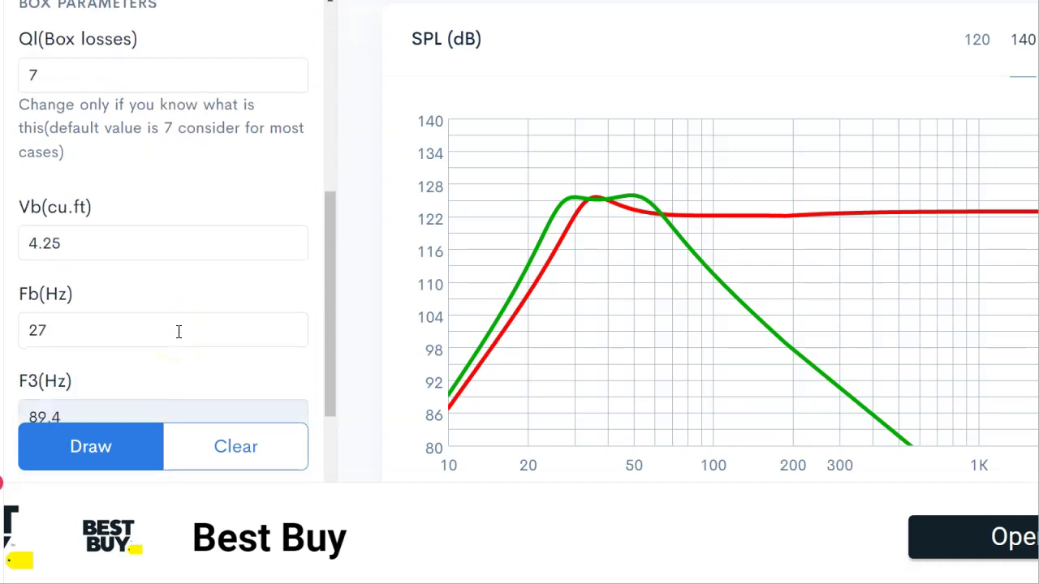
scroll(179, 332, down, 1)
click(193, 164)
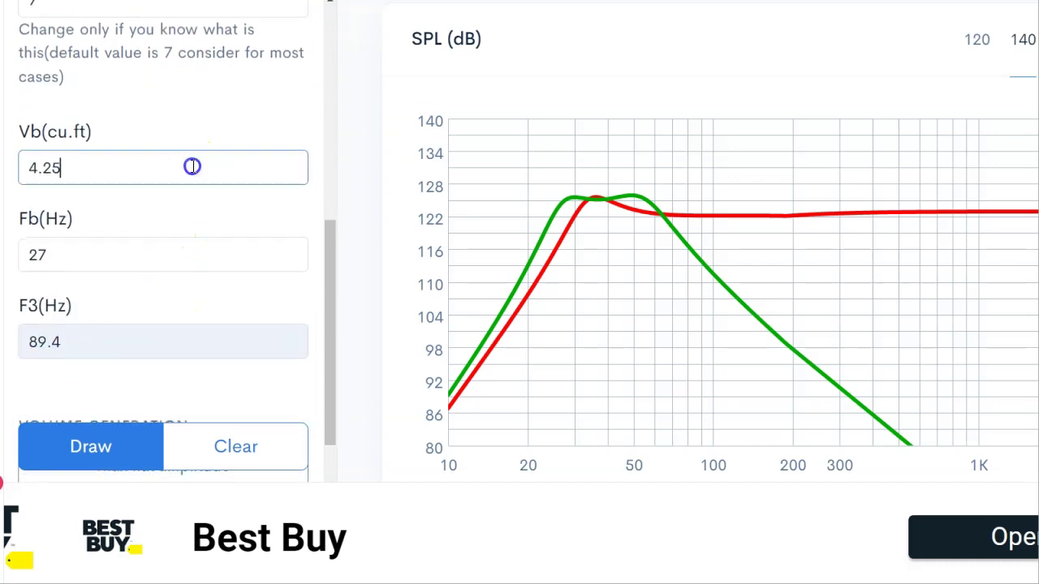
key(BackSpace)
key(BackSpace)
key(BackSpace)
key(BackSpace)
click(193, 253)
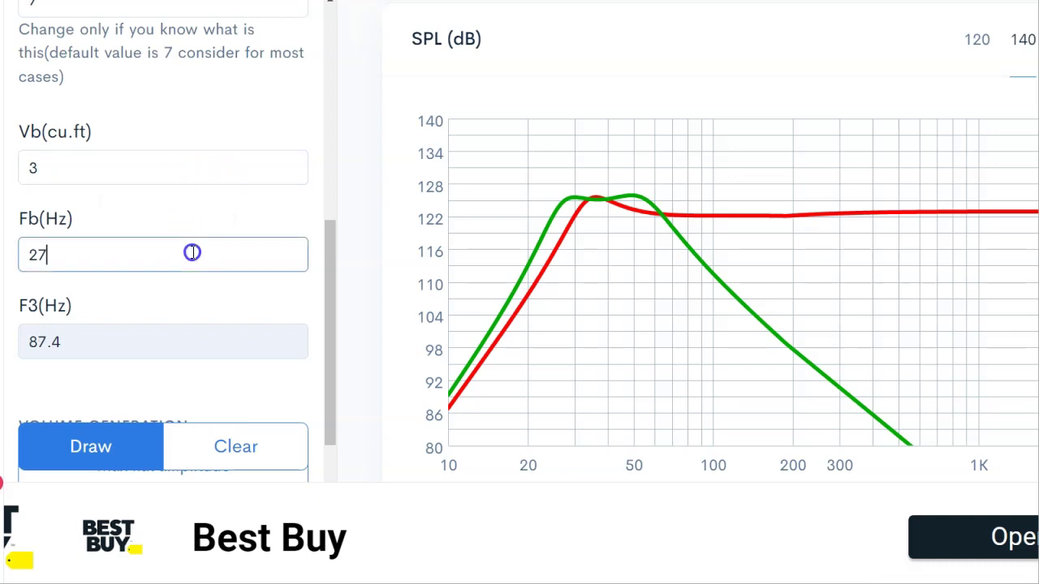
key(BackSpace)
key(BackSpace)
text(4)
key(BackSpace)
text(38)
scroll(194, 252, down, 3)
click(114, 444)
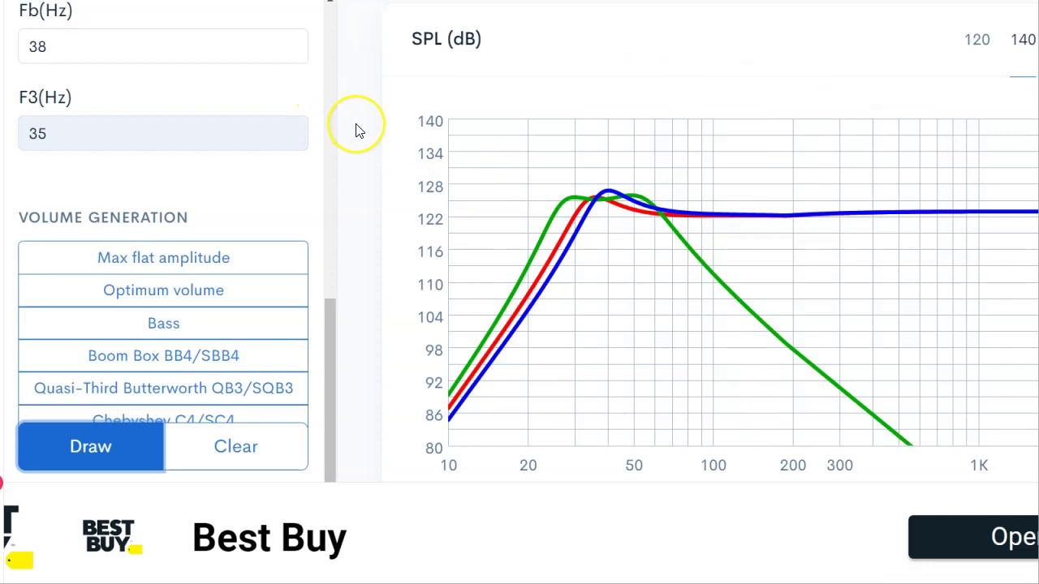
Remove the blue 3 cu.ft, 38 Hz vented design and return to the SPL chart
scroll(357, 130, up, 6)
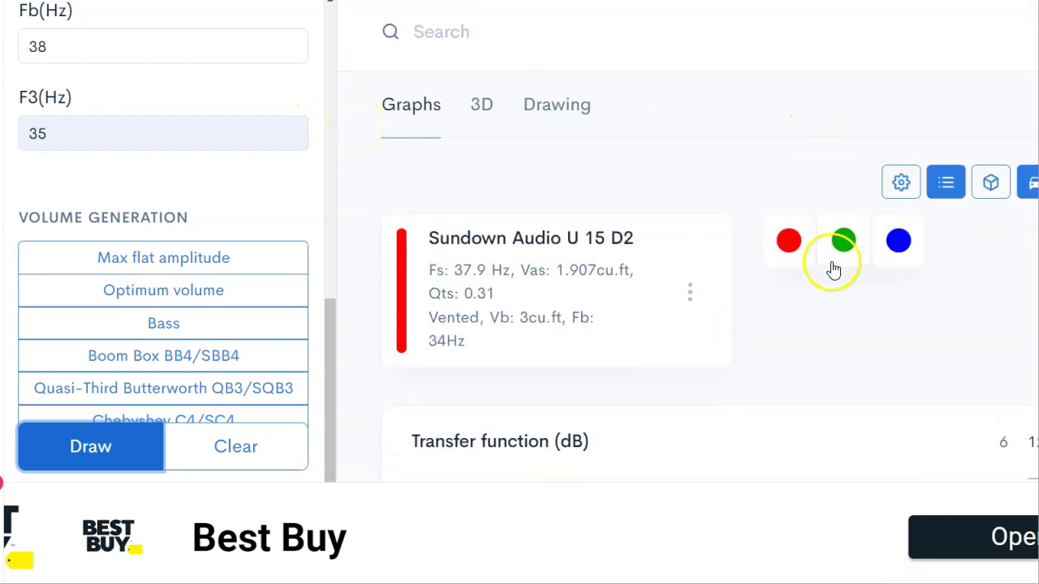
click(893, 243)
click(690, 294)
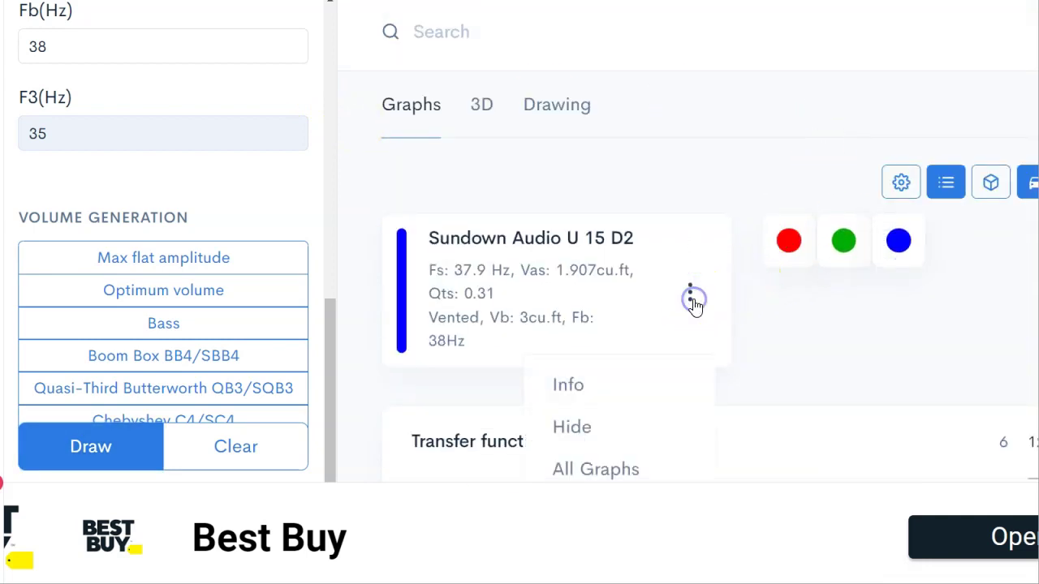
scroll(623, 414, down, 3)
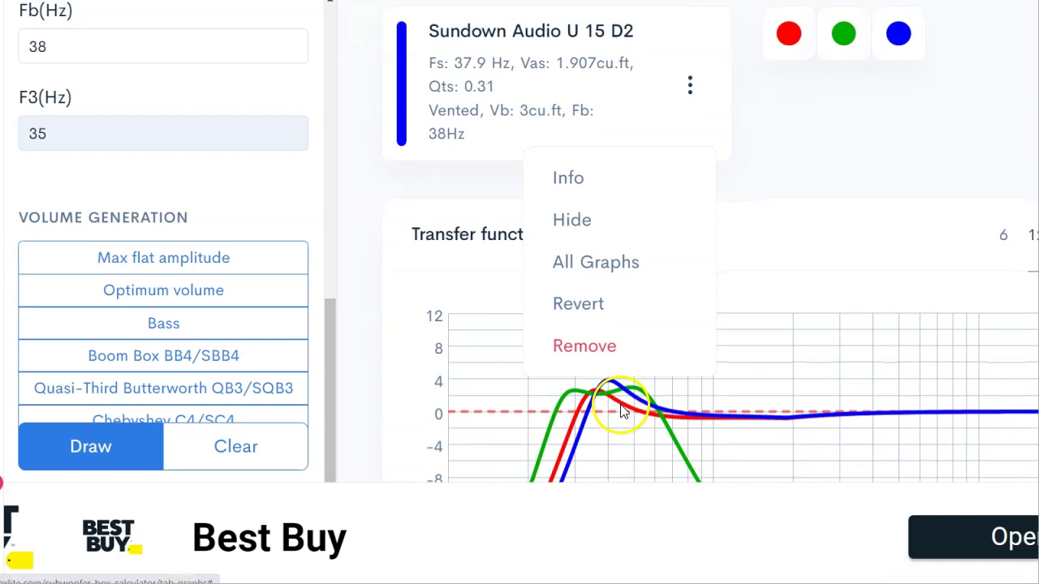
click(594, 346)
scroll(375, 331, down, 12)
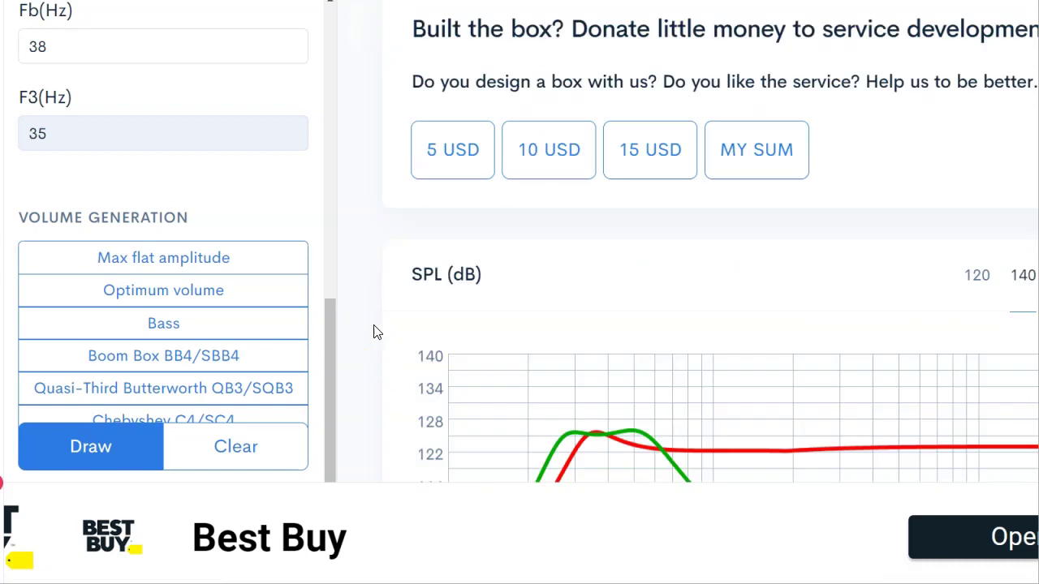
scroll(374, 331, up, 1)
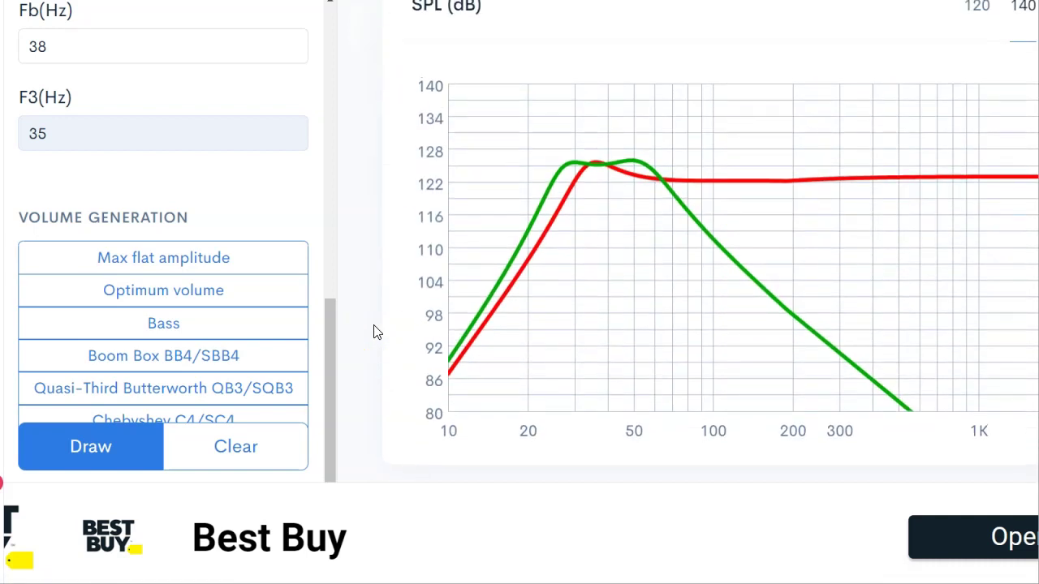
click(391, 330)
mouse_move(538, 301)
mouse_move(639, 185)
mouse_move(568, 162)
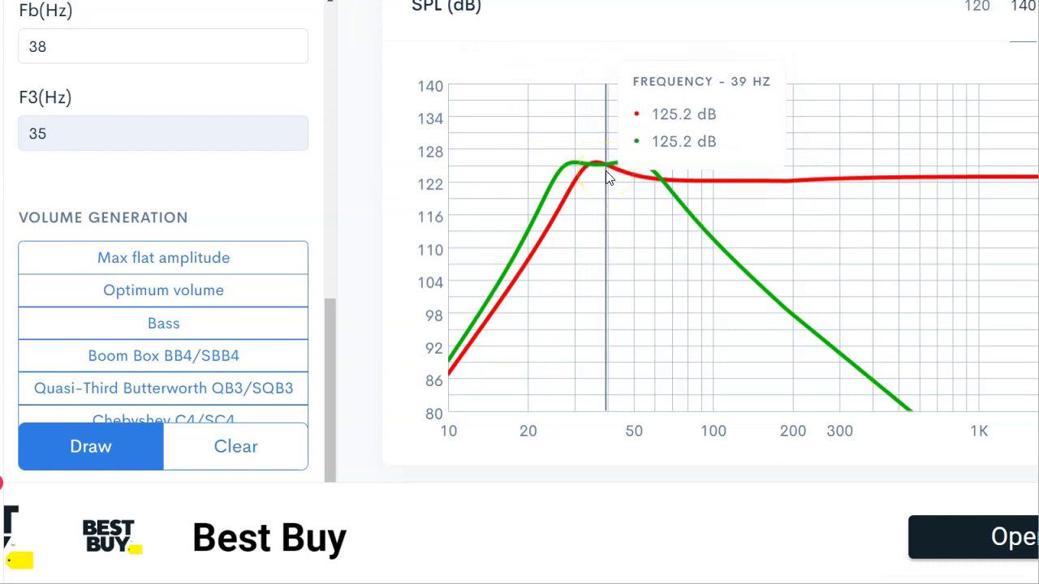
mouse_move(606, 170)
mouse_down()
mouse_move(590, 171)
mouse_move(689, 177)
mouse_move(610, 179)
mouse_move(708, 192)
mouse_move(562, 164)
mouse_move(642, 162)
mouse_move(562, 166)
mouse_move(595, 166)
mouse_up()
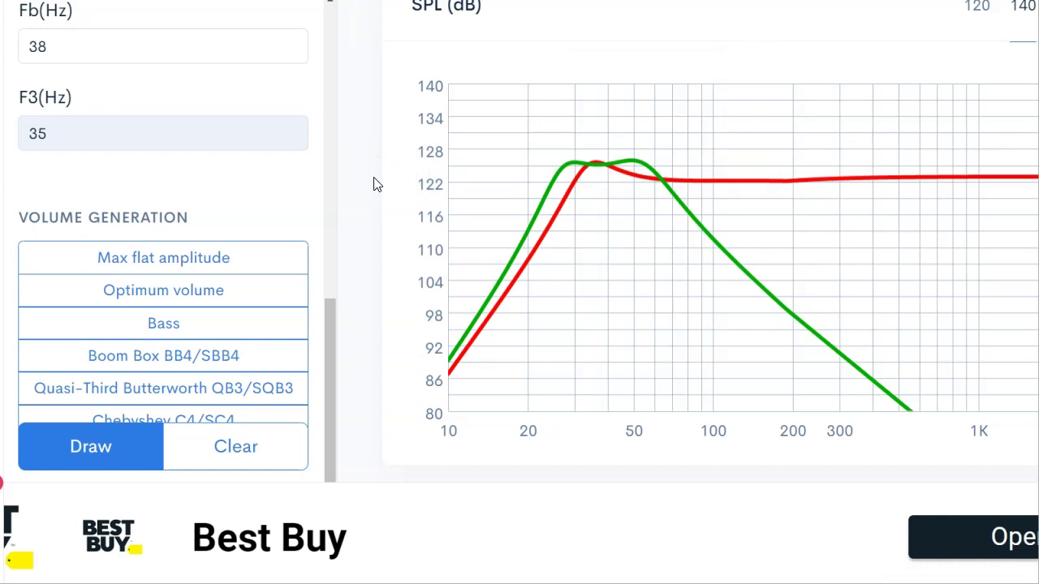
mouse_move(591, 216)
mouse_down()
mouse_move(627, 212)
mouse_move(593, 215)
mouse_up()
mouse_move(593, 209)
mouse_move(494, 176)
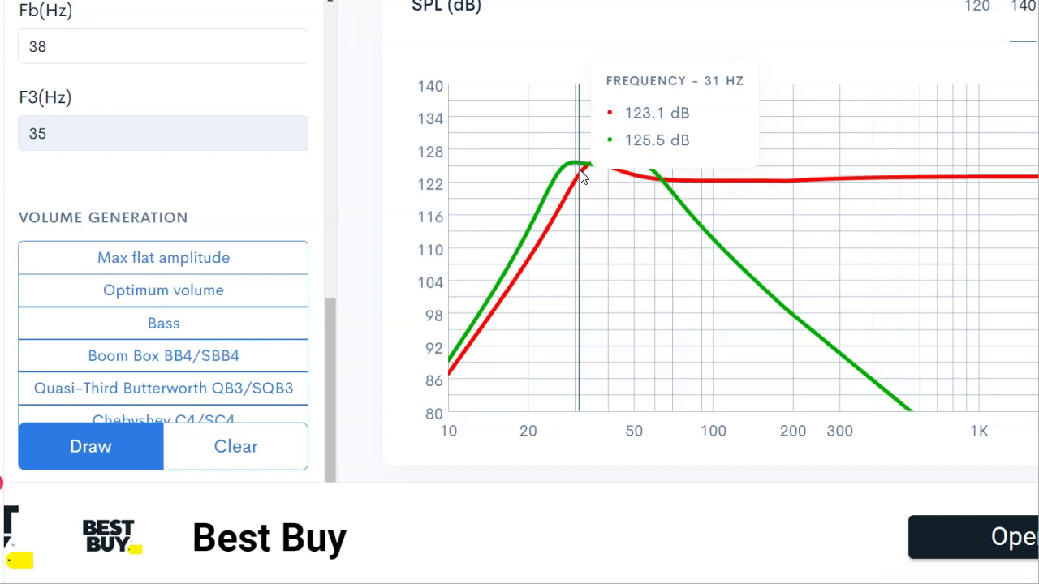
click(617, 179)
drag(623, 177, 636, 180)
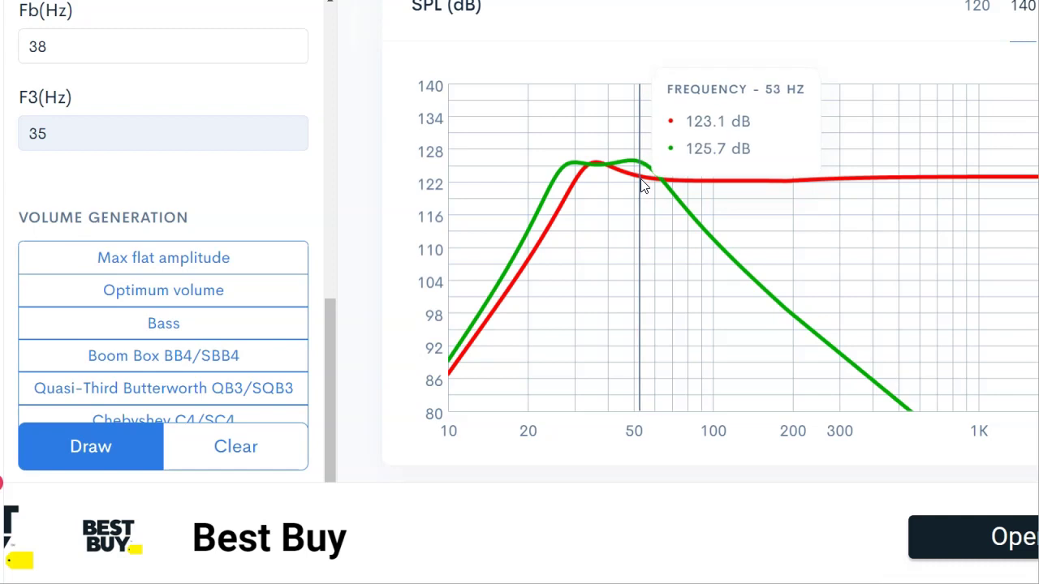
click(595, 181)
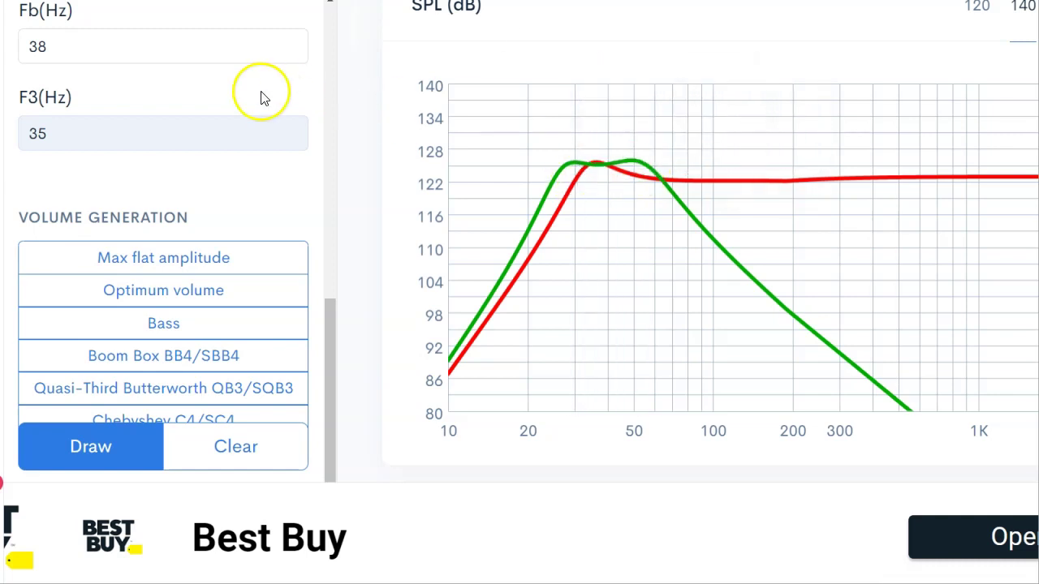
scroll(262, 92, up, 3)
scroll(262, 92, up, 4)
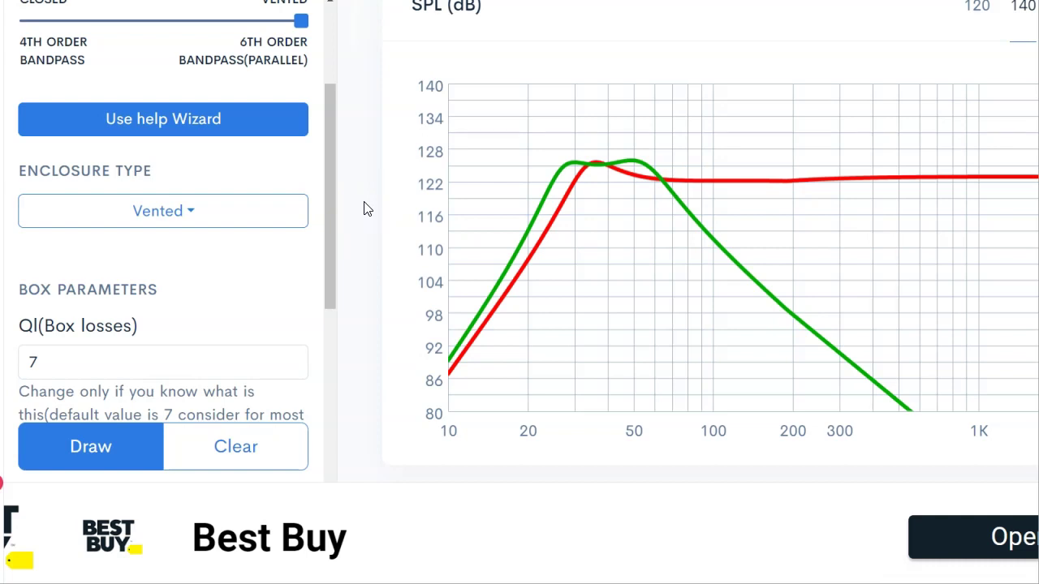
drag(372, 208, 649, 304)
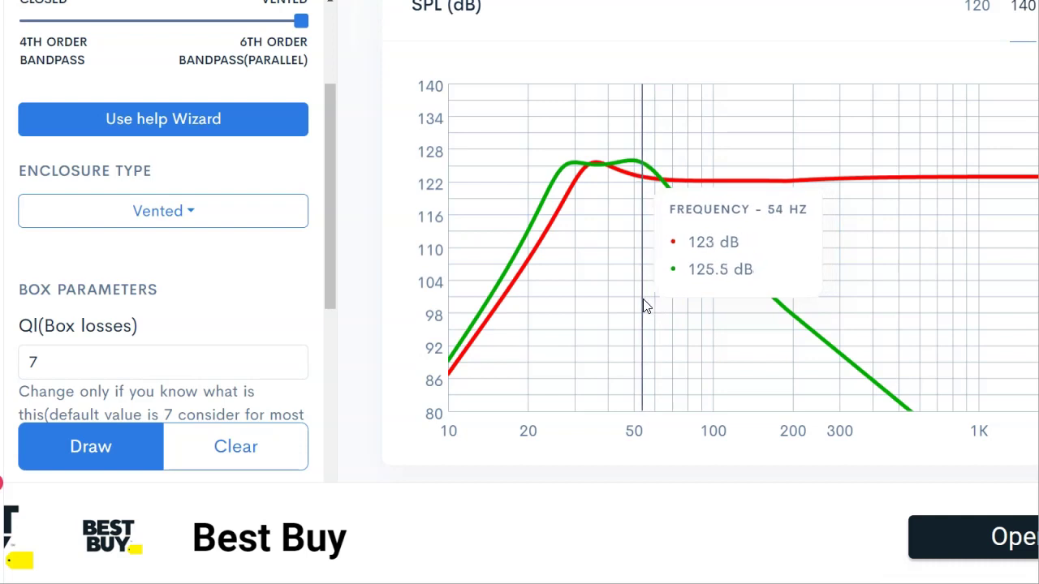
click(649, 307)
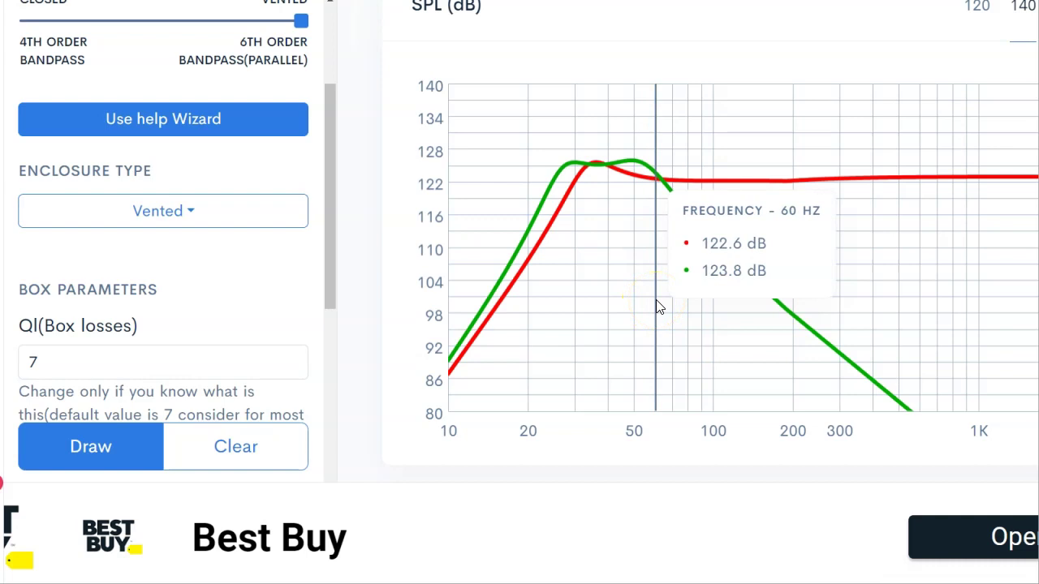
click(579, 313)
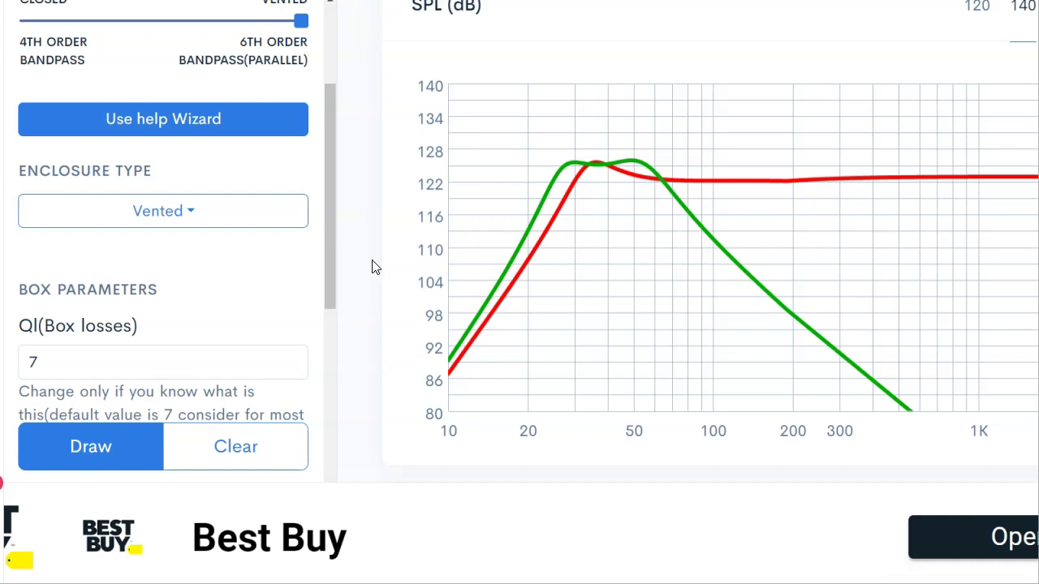
scroll(347, 213, up, 3)
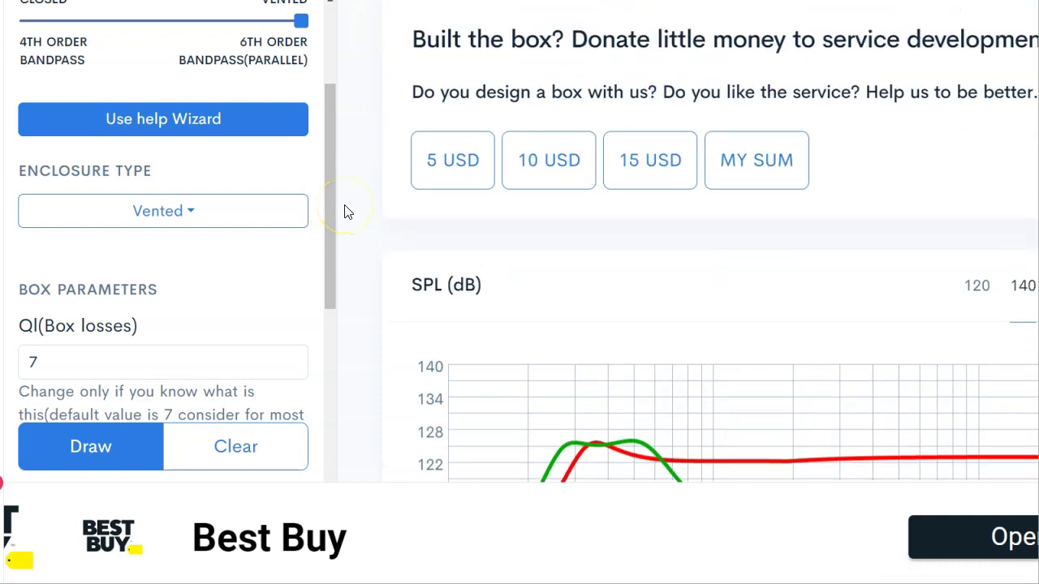
scroll(348, 213, down, 3)
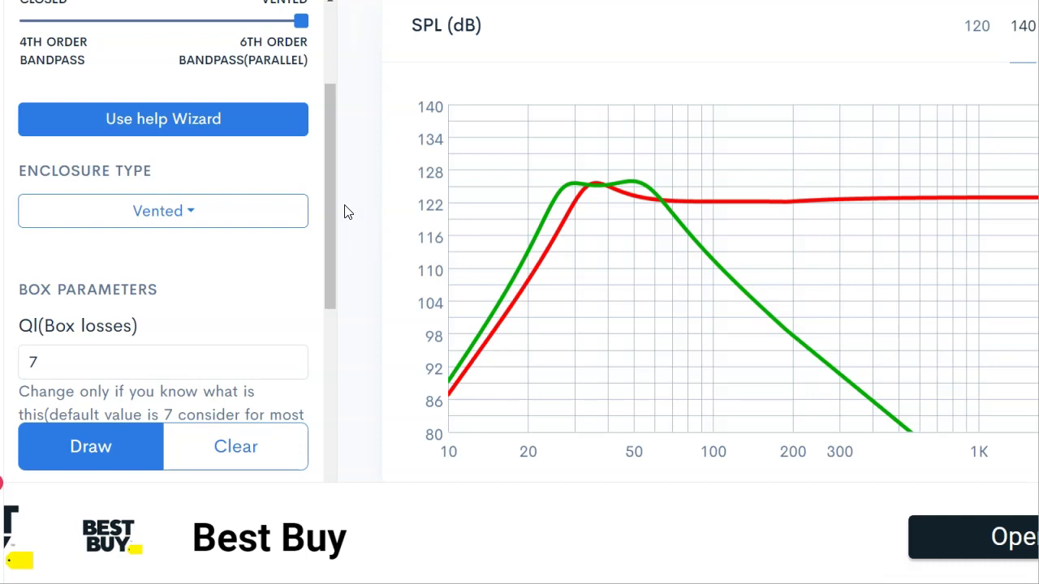
scroll(344, 212, up, 10)
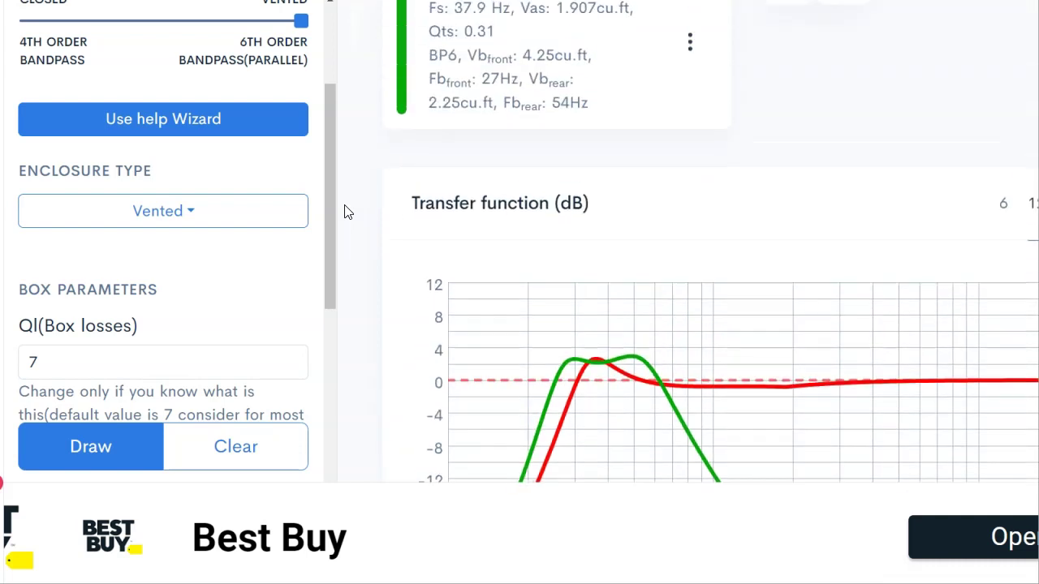
scroll(344, 212, down, 9)
scroll(344, 212, down, 1)
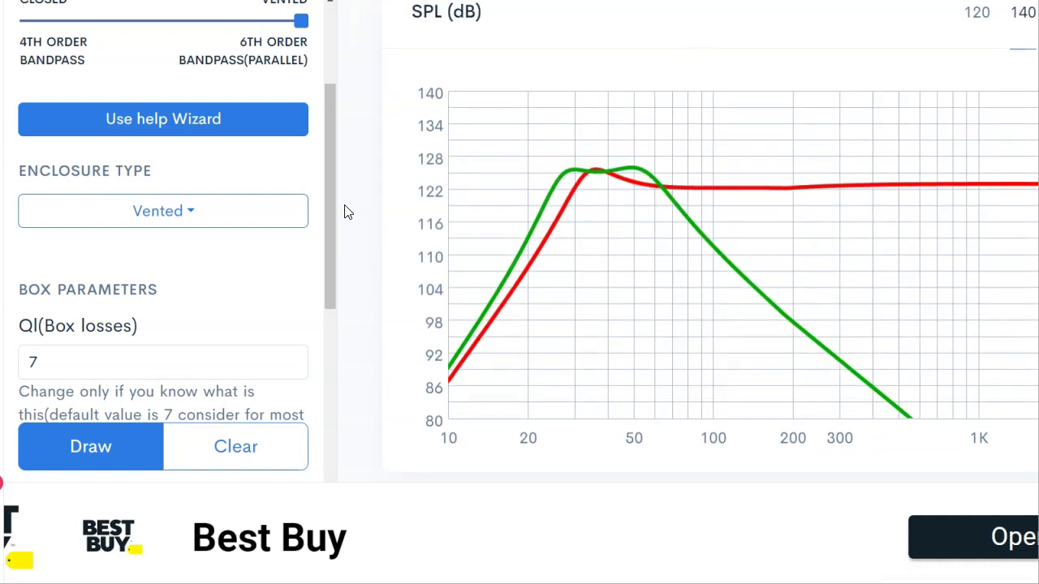
click(360, 144)
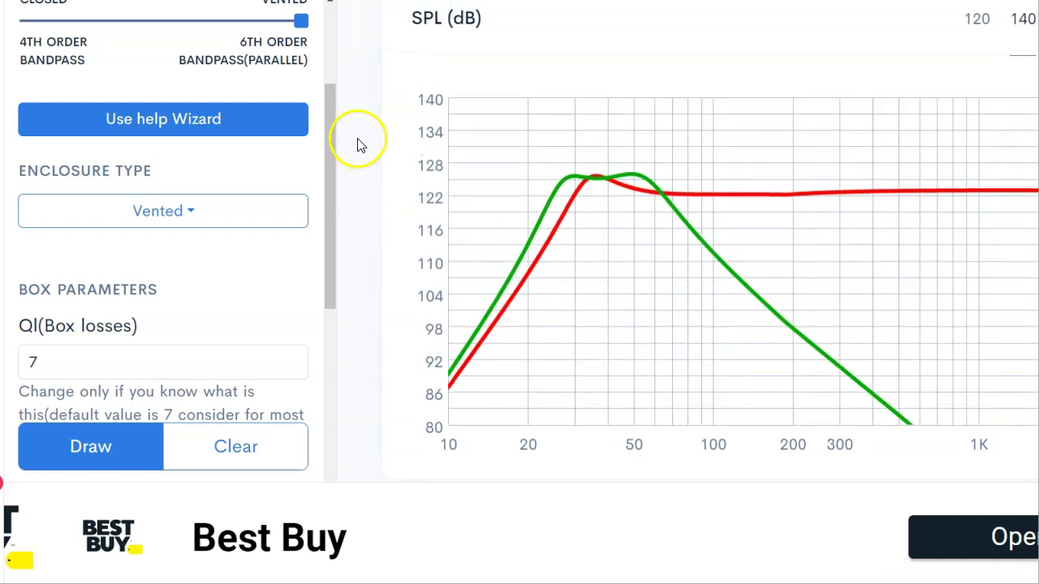
scroll(361, 145, up, 1)
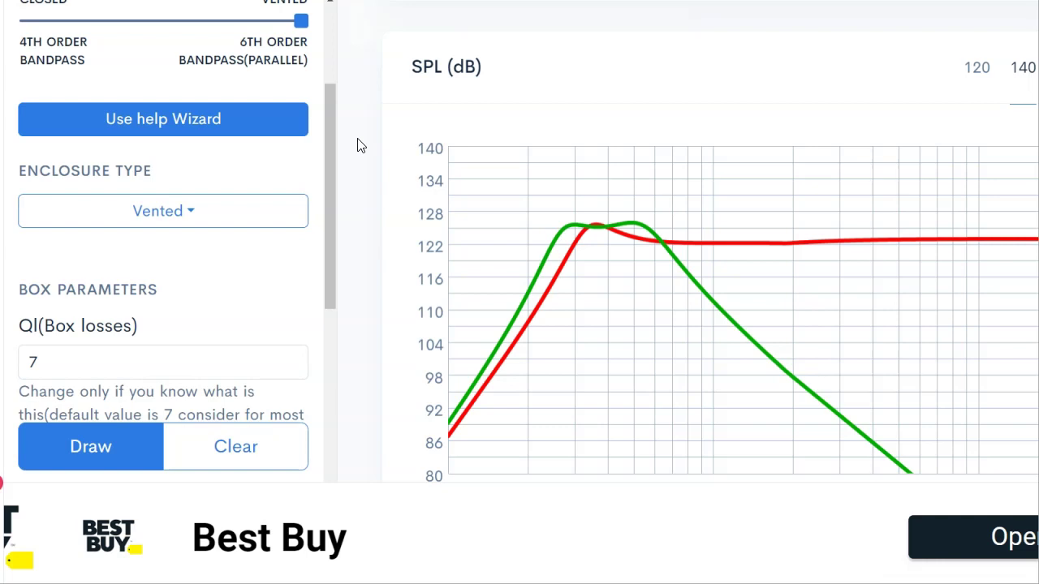
click(330, 71)
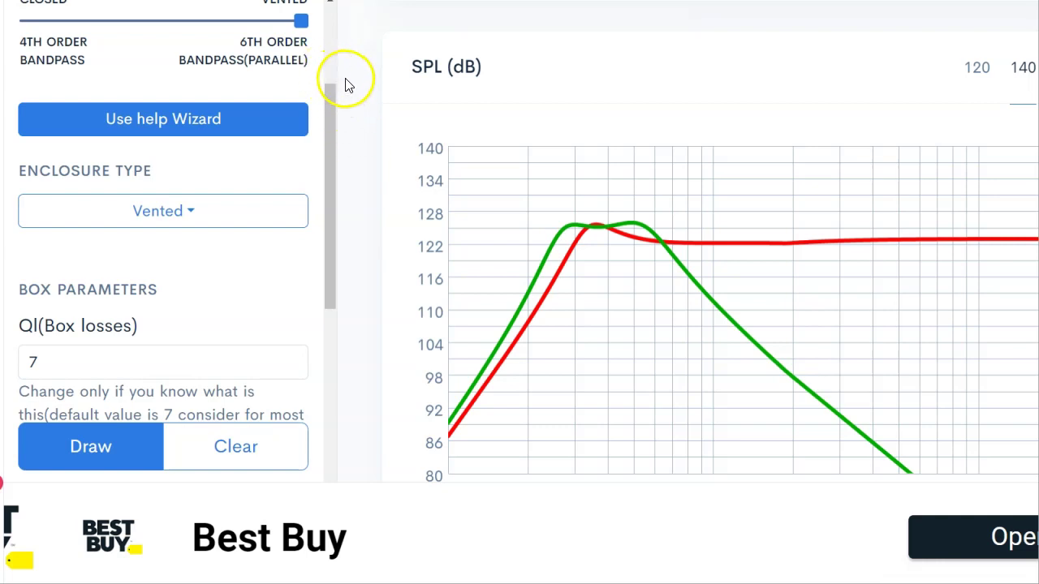